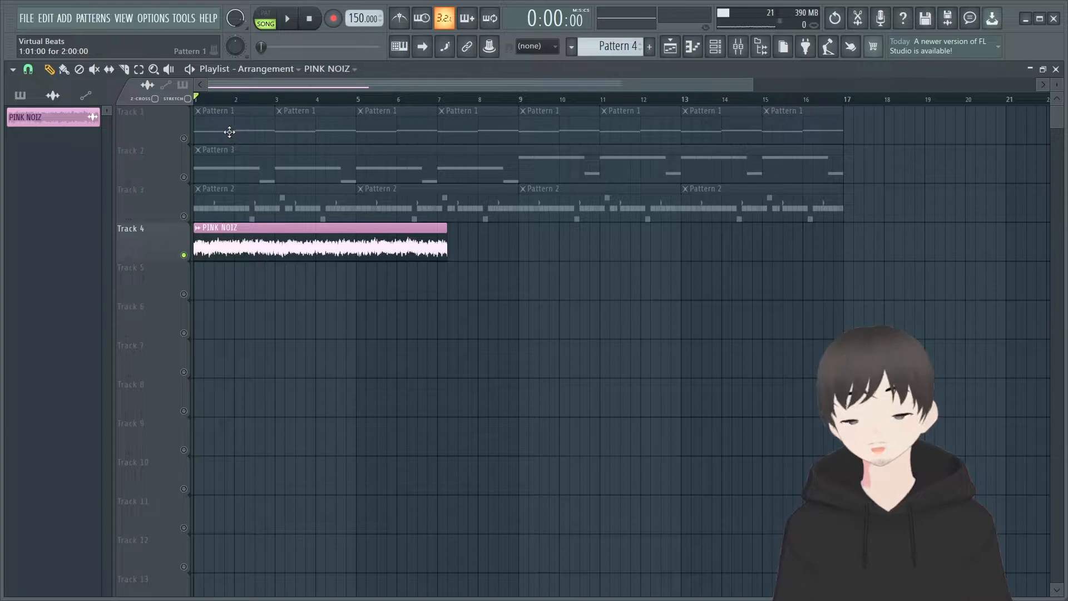
Unmute all the playlist tracks and solo Insert 1 in the mixer
{"action": "right_click", "coordinate": [185, 139]}
{"action": "right_click", "coordinate": [185, 139]}
{"action": "left_click", "coordinate": [746, 50]}
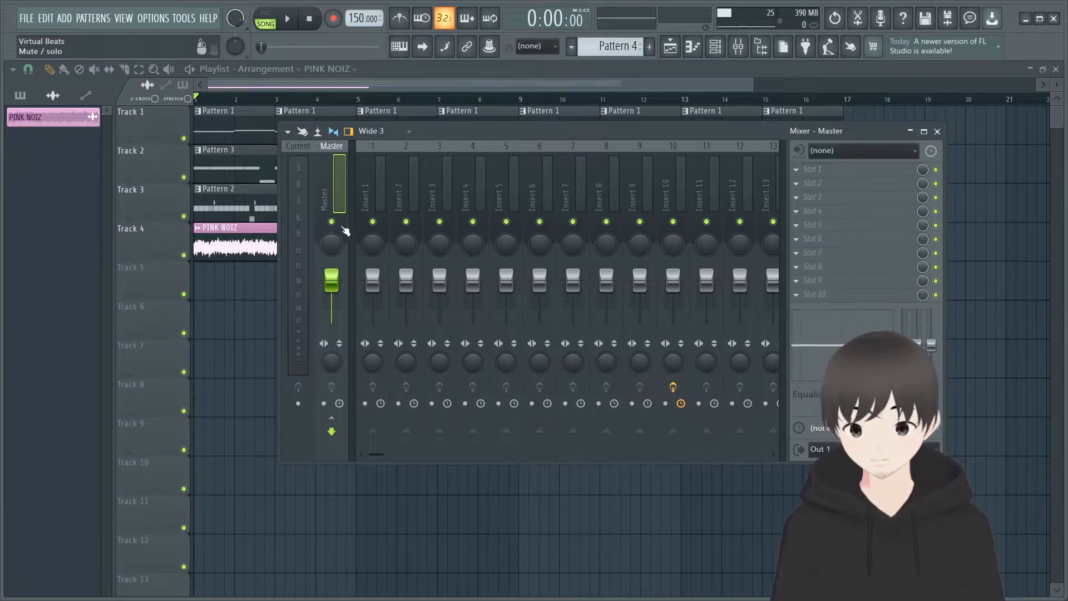
{"action": "right_click", "coordinate": [372, 222]}
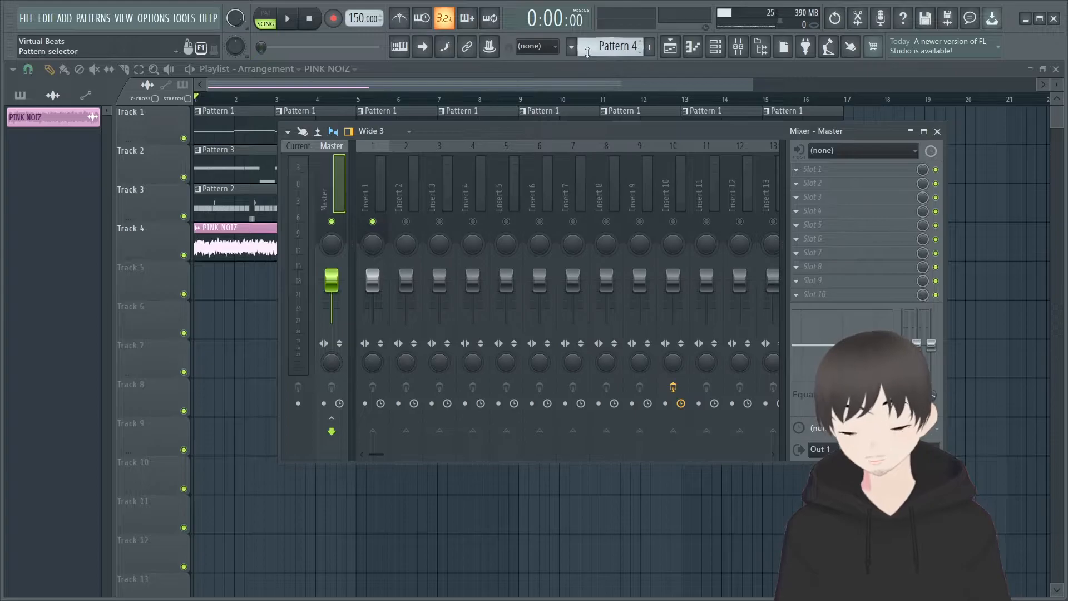
Show all channels in the channel rack, delete the n64 channel, and bring up the mixer track of the Sauce channel
{"action": "left_click", "coordinate": [715, 46]}
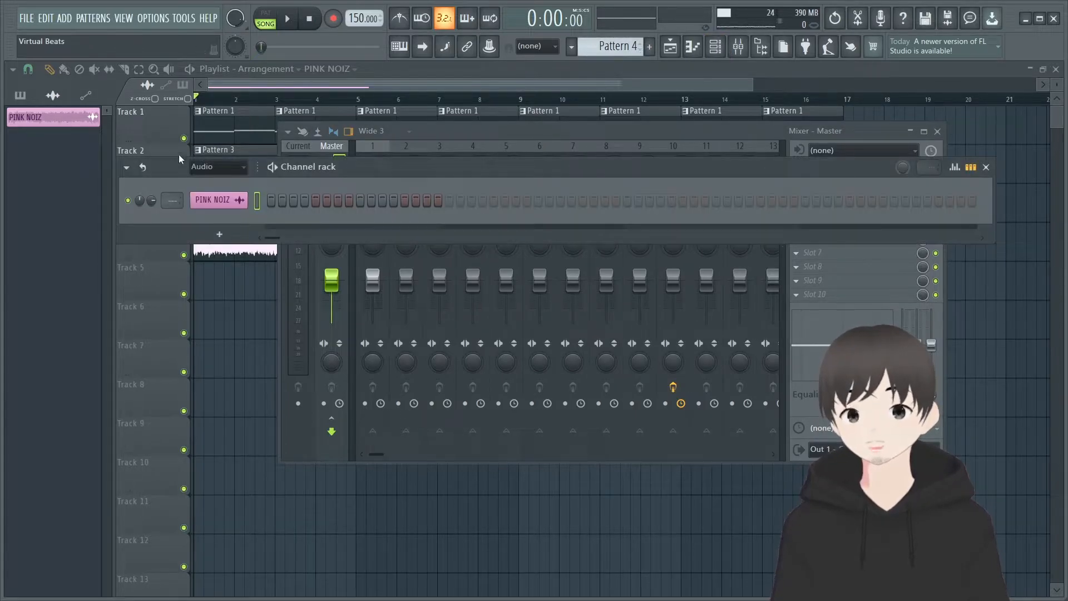
{"action": "left_click", "coordinate": [203, 165]}
{"action": "left_click", "coordinate": [209, 188]}
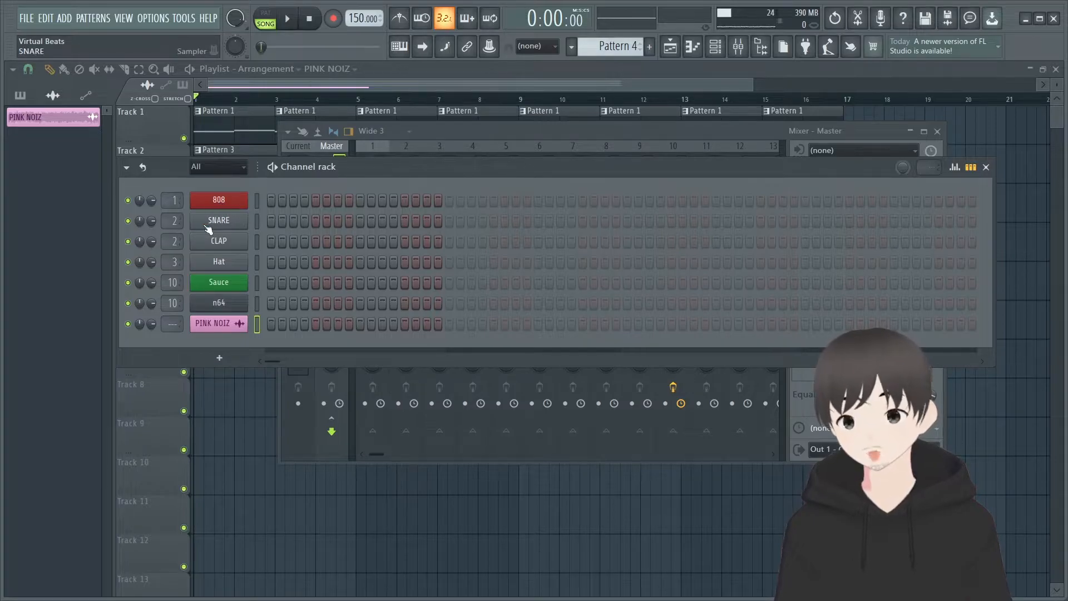
{"action": "right_click", "coordinate": [238, 300]}
{"action": "left_click", "coordinate": [282, 422]}
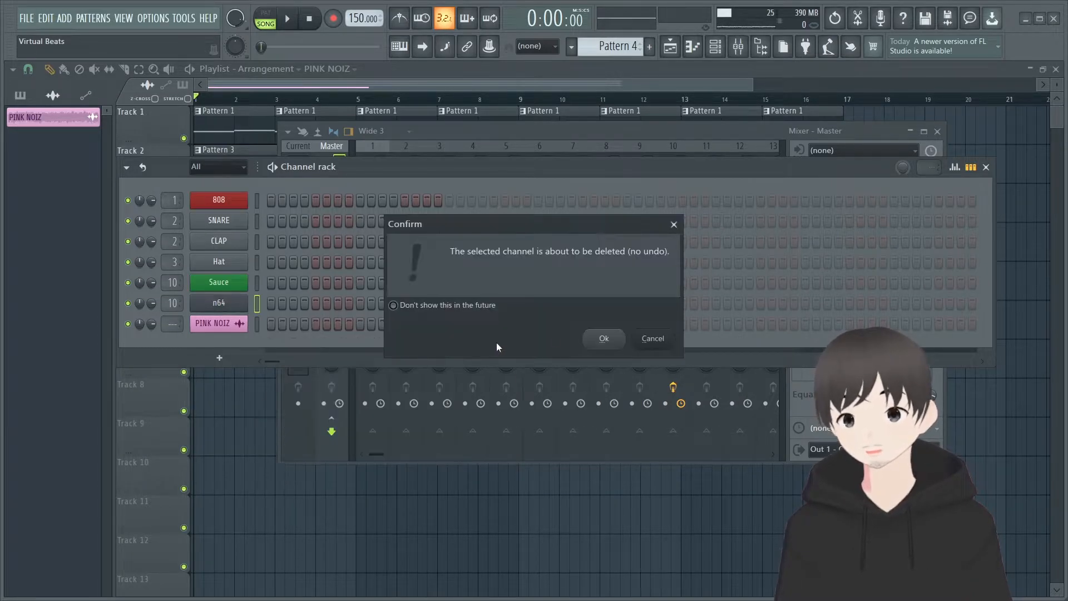
{"action": "left_click", "coordinate": [598, 336]}
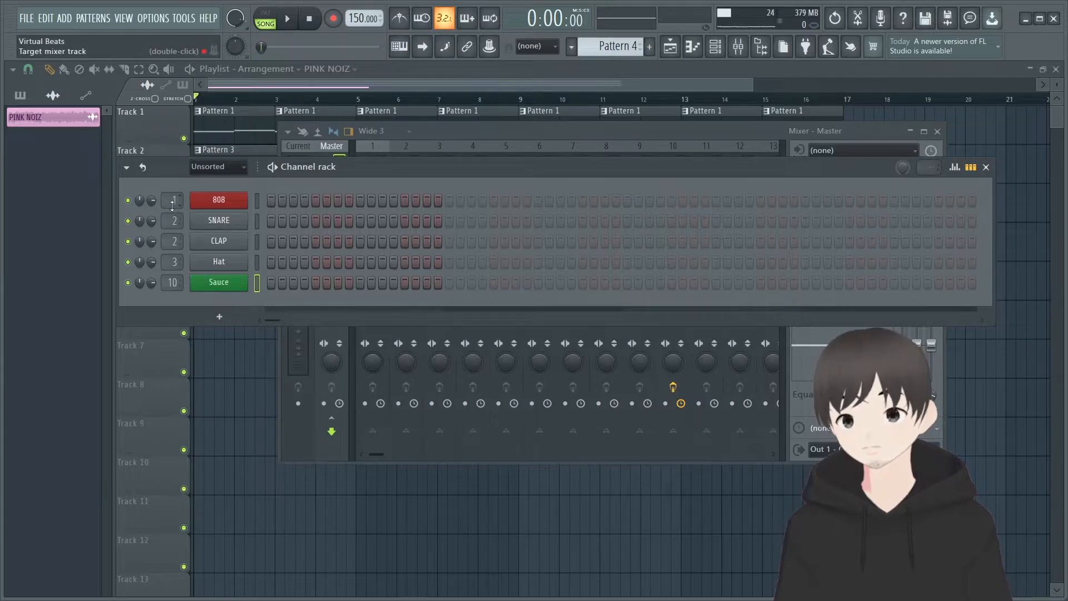
{"action": "double_click", "coordinate": [172, 282]}
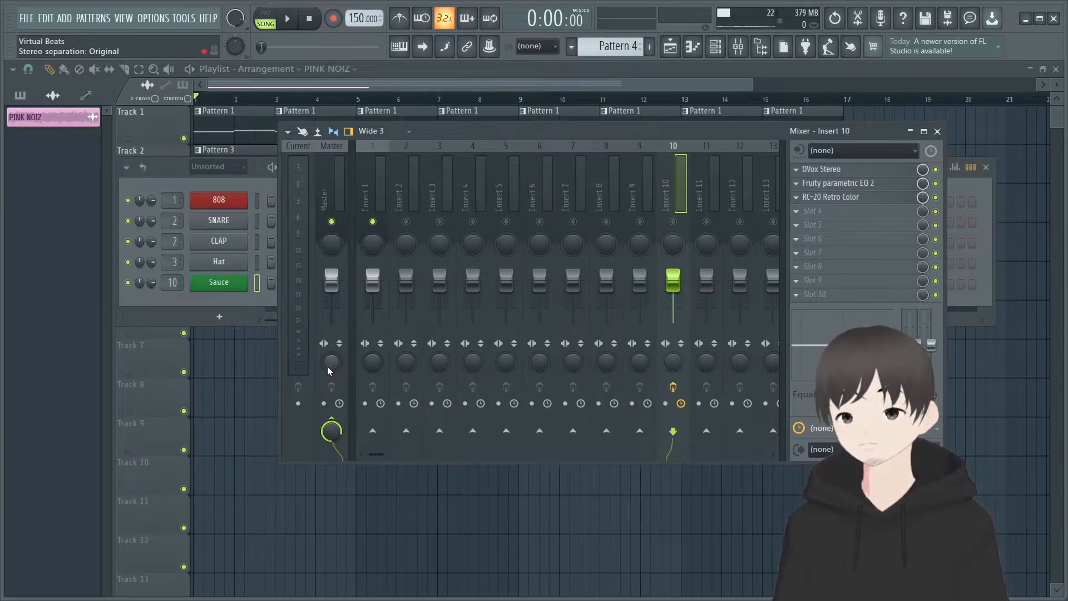
{"action": "left_click_drag", "start_coordinate": [327, 366], "coordinate": [333, 395]}
{"action": "right_click", "coordinate": [346, 358]}
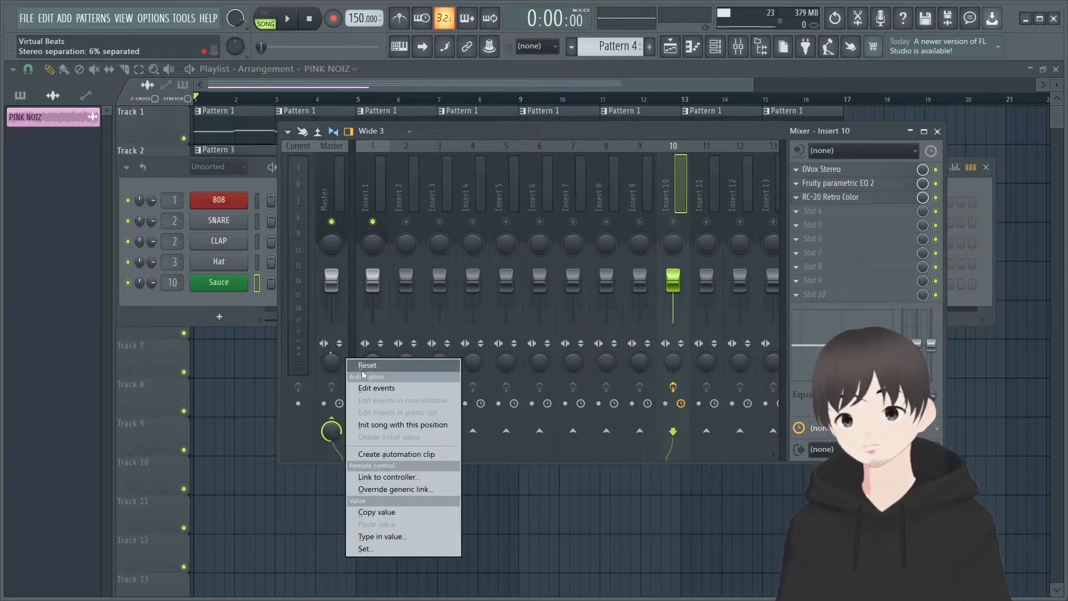
{"action": "left_click", "coordinate": [361, 366]}
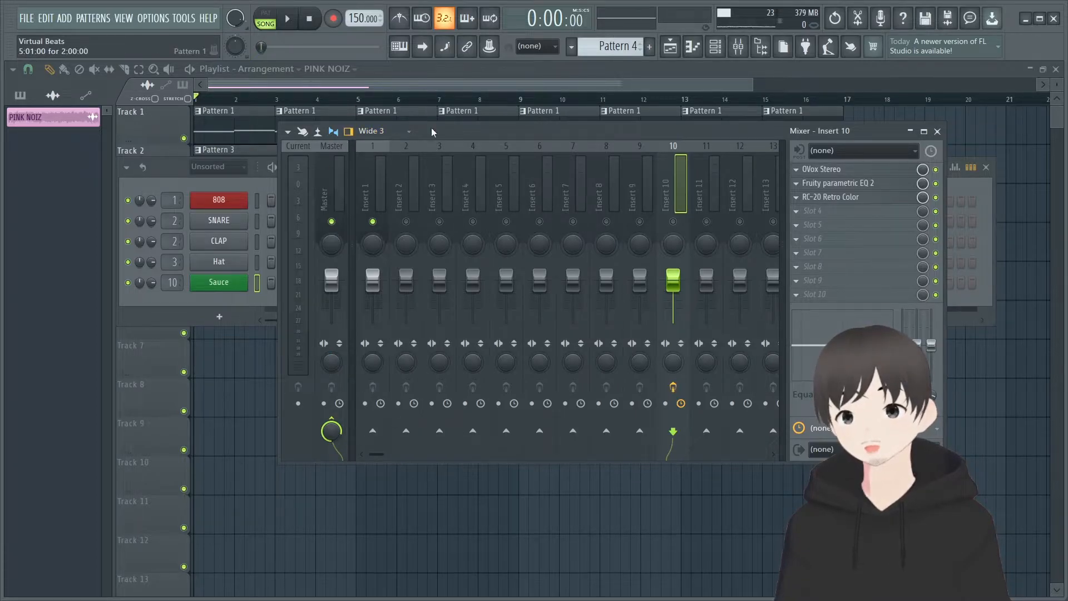
Set the Master track's stereo separation to 100% merged
{"action": "left_click_drag", "start_coordinate": [433, 132], "coordinate": [459, 110]}
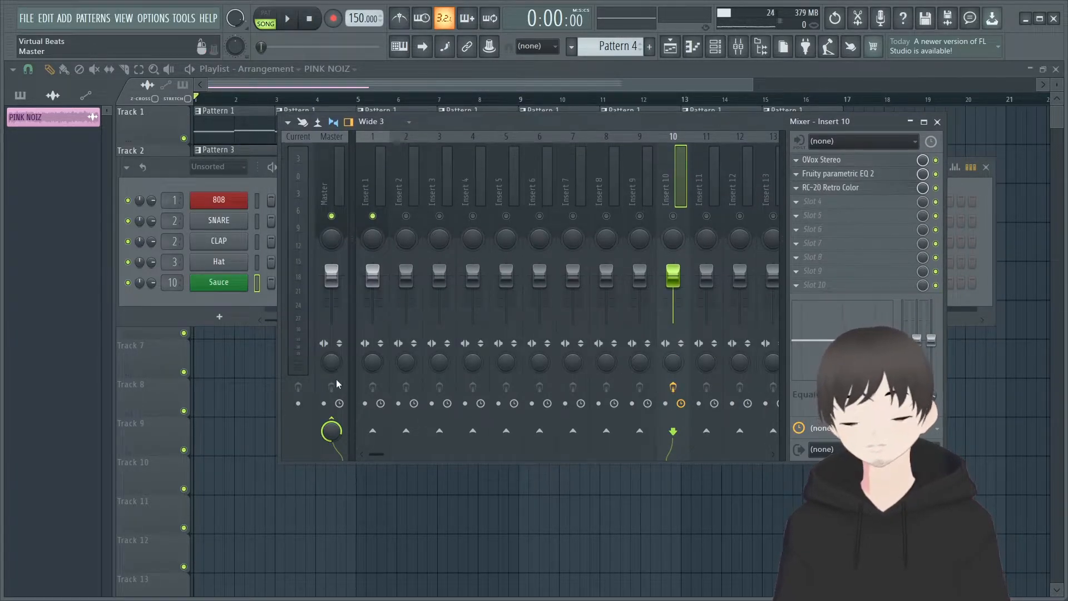
{"action": "left_click_drag", "start_coordinate": [337, 362], "coordinate": [338, 366]}
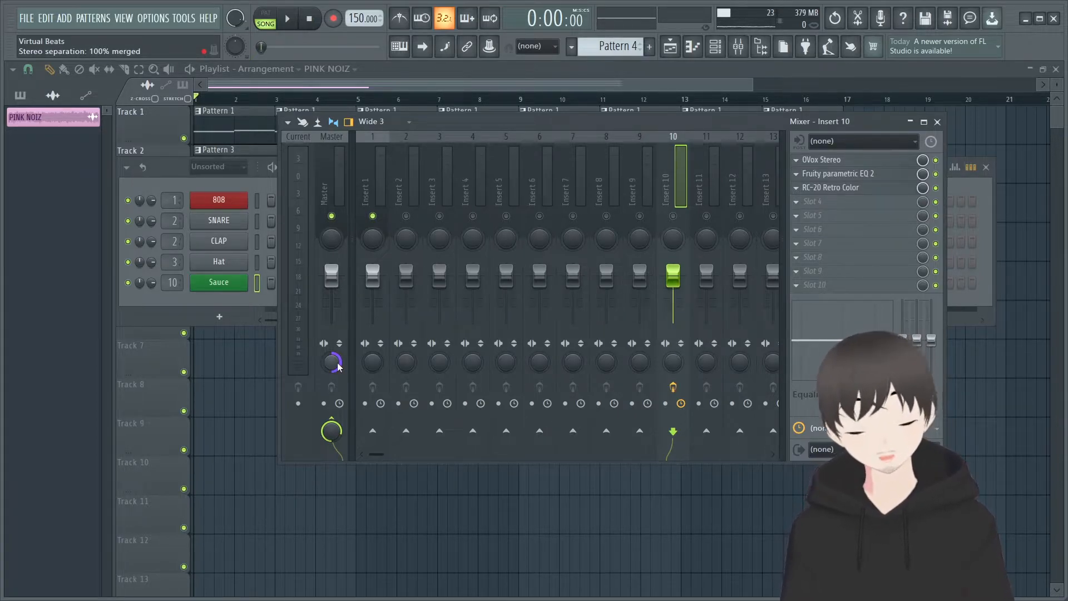
Pull the volume faders of Inserts 1, 2, 3 and 10 all the way down to 0%
{"action": "left_click_drag", "start_coordinate": [372, 292], "coordinate": [372, 333]}
{"action": "left_click_drag", "start_coordinate": [406, 281], "coordinate": [405, 322]}
{"action": "left_click_drag", "start_coordinate": [439, 273], "coordinate": [439, 321]}
{"action": "left_click_drag", "start_coordinate": [672, 275], "coordinate": [673, 323]}
{"action": "left_click_drag", "start_coordinate": [373, 327], "coordinate": [373, 337]}
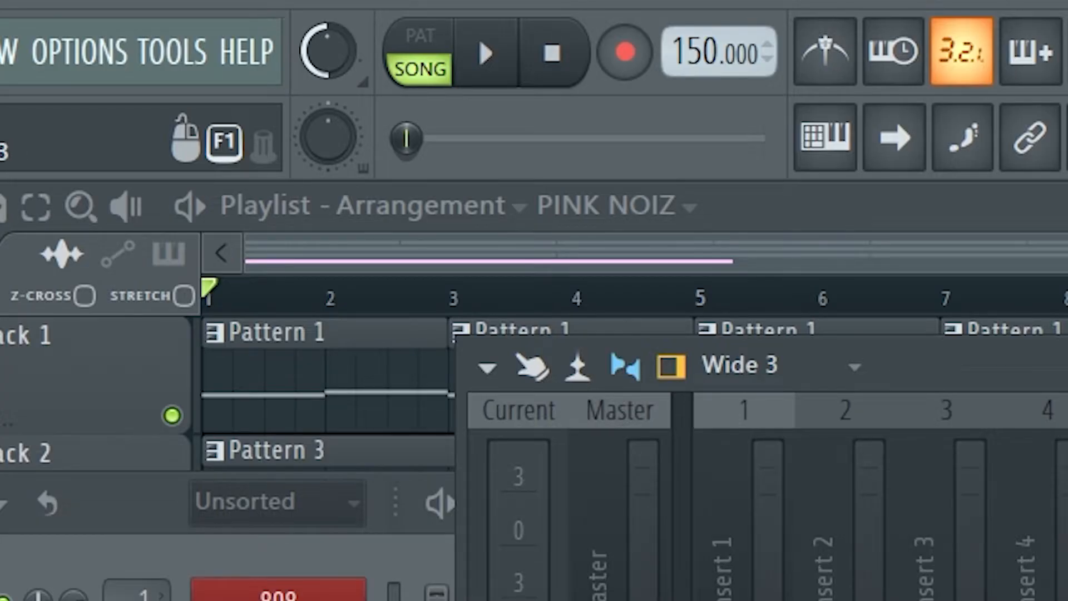
{"action": "left_click_drag", "start_coordinate": [328, 52], "coordinate": [328, 47]}
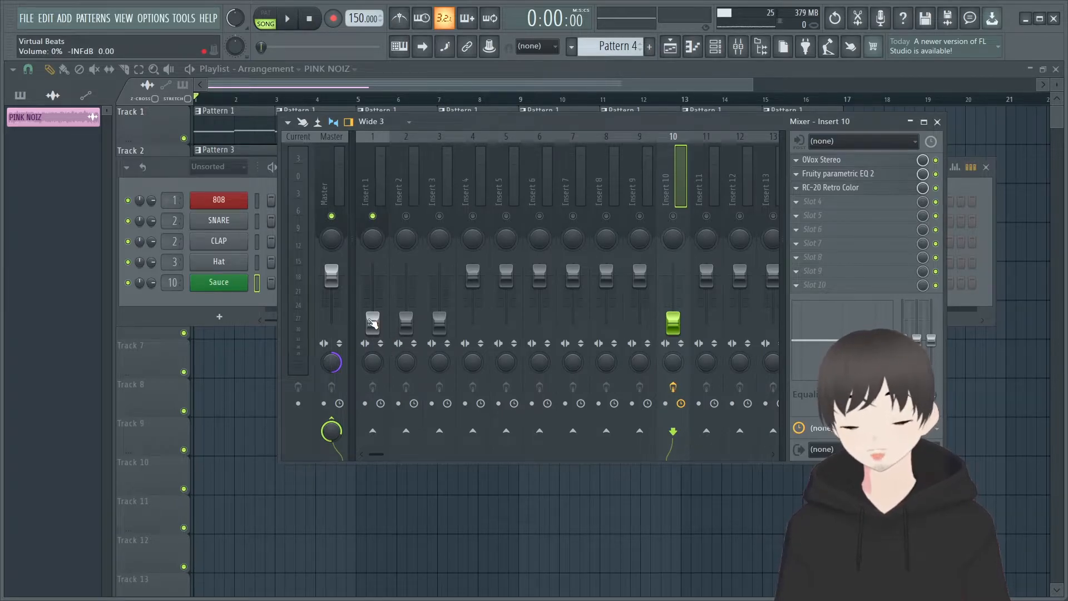
Play the song against the pink noise and raise the Insert 1 fader to -10.6 dB
{"action": "key", "text": "space"}
{"action": "left_click_drag", "start_coordinate": [372, 322], "coordinate": [372, 296]}
{"action": "left_click", "coordinate": [382, 179]}
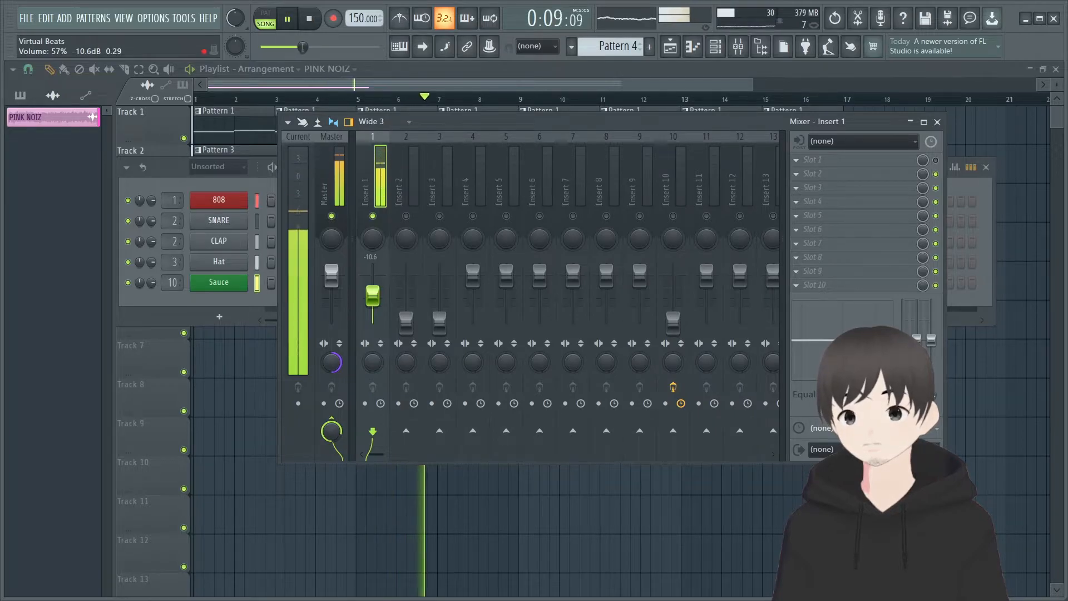
{"action": "key", "text": "space"}
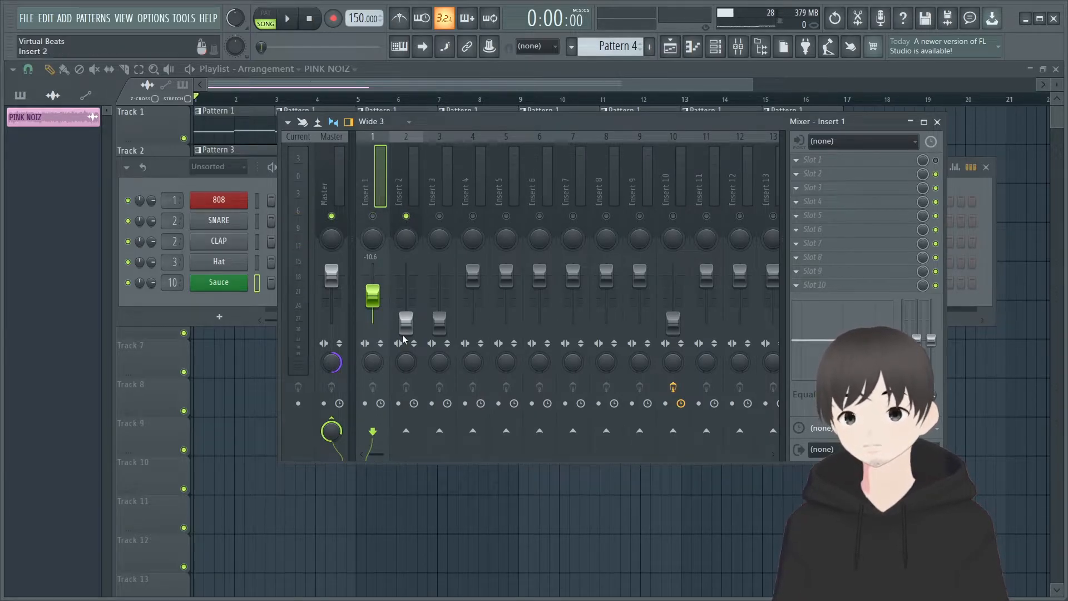
Play the song with the pink noise and bring the Insert 2 fader to -3.9 dB
{"action": "key", "text": "space"}
{"action": "left_click_drag", "start_coordinate": [406, 265], "coordinate": [406, 283]}
{"action": "left_click", "coordinate": [408, 163]}
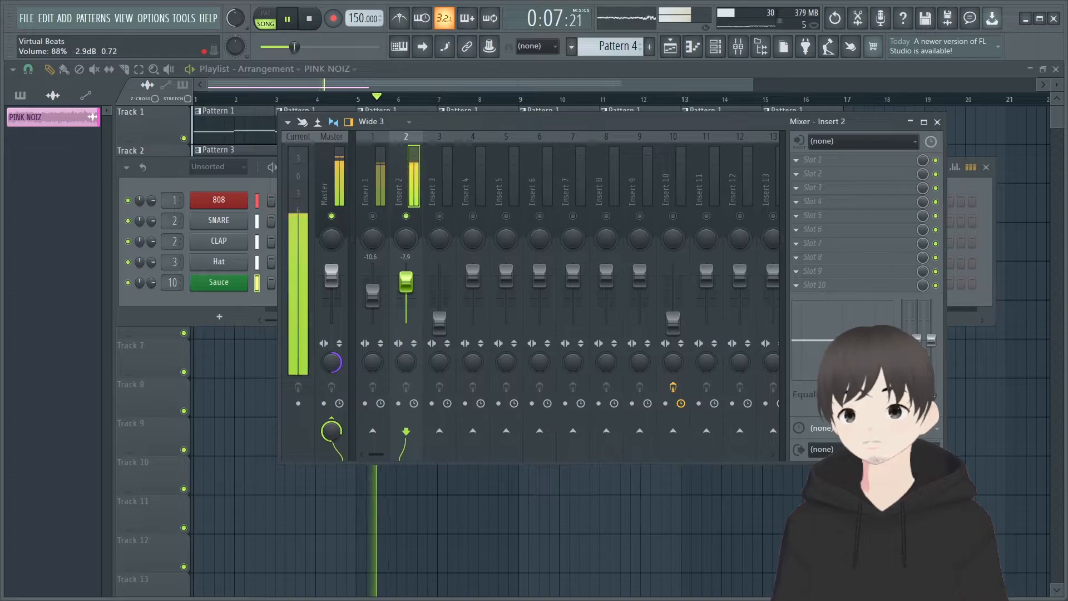
{"action": "key", "text": "space"}
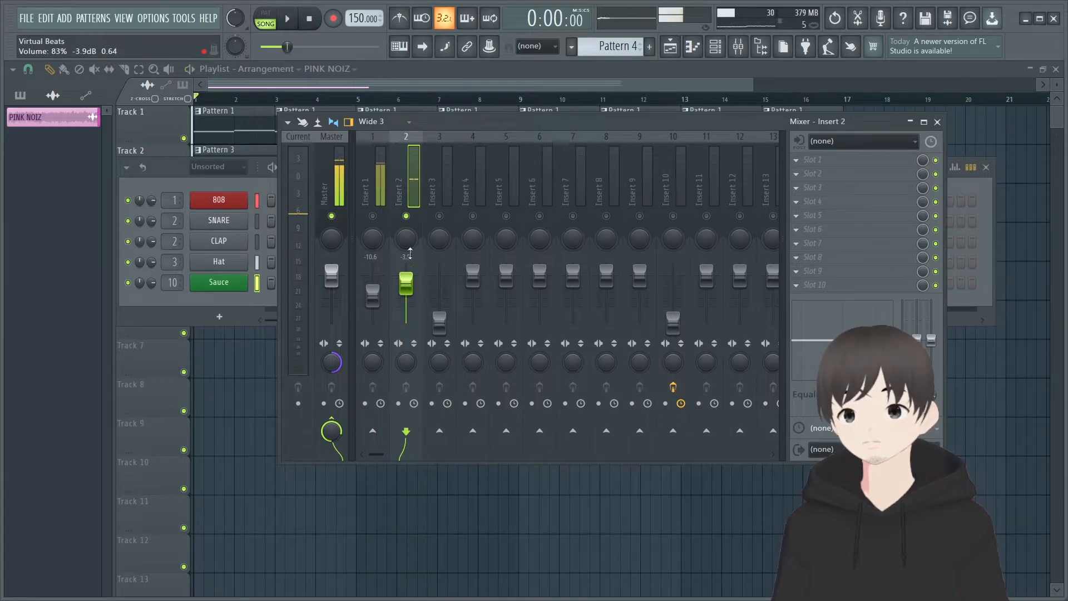
Balance Insert 3 against the pink noise during playback by raising its fader to -9.9 dB
{"action": "key", "text": "space"}
{"action": "left_click", "coordinate": [432, 207]}
{"action": "mouse_move", "coordinate": [440, 317]}
{"action": "left_mouse_down"}
{"action": "mouse_move", "coordinate": [439, 264]}
{"action": "mouse_move", "coordinate": [440, 296]}
{"action": "left_mouse_up"}
{"action": "key", "text": "space"}
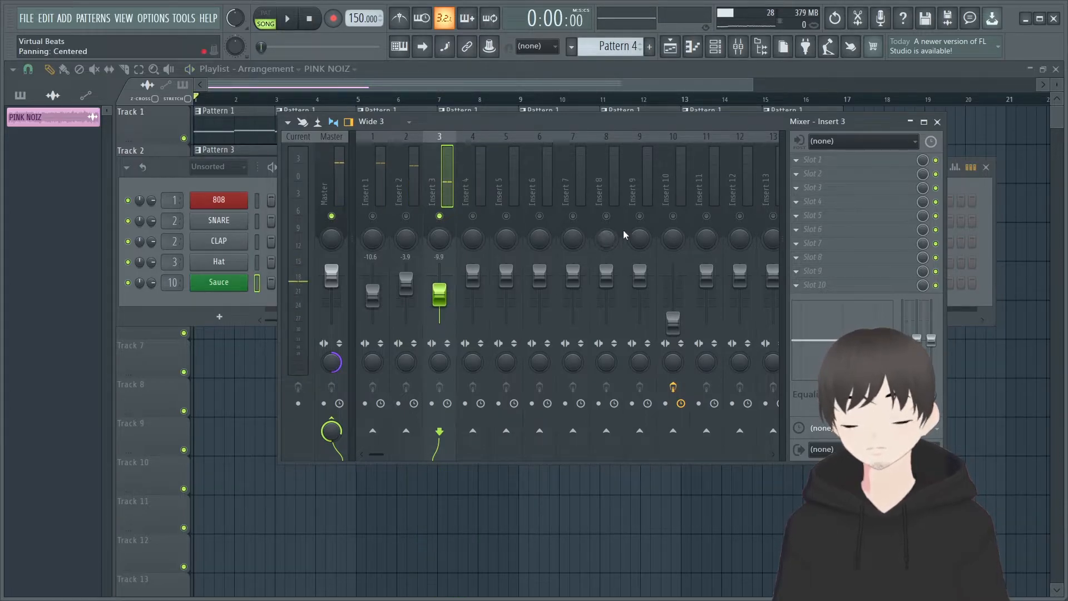
Balance Insert 10 against the pink noise during playback by raising its fader to -6.6 dB
{"action": "key", "text": "space"}
{"action": "left_click_drag", "start_coordinate": [679, 334], "coordinate": [673, 304]}
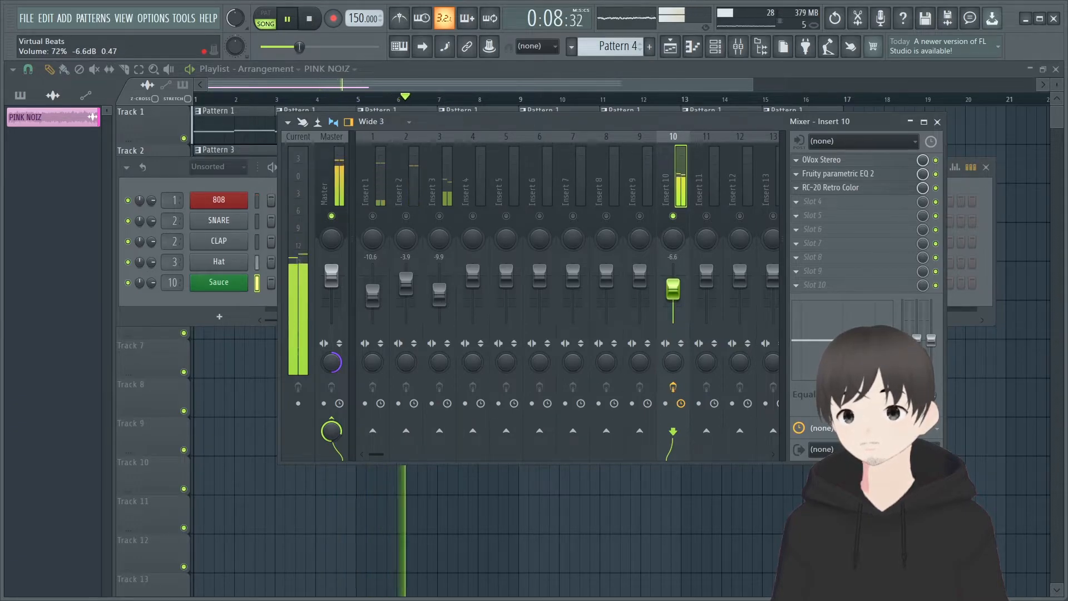
{"action": "key", "text": "space"}
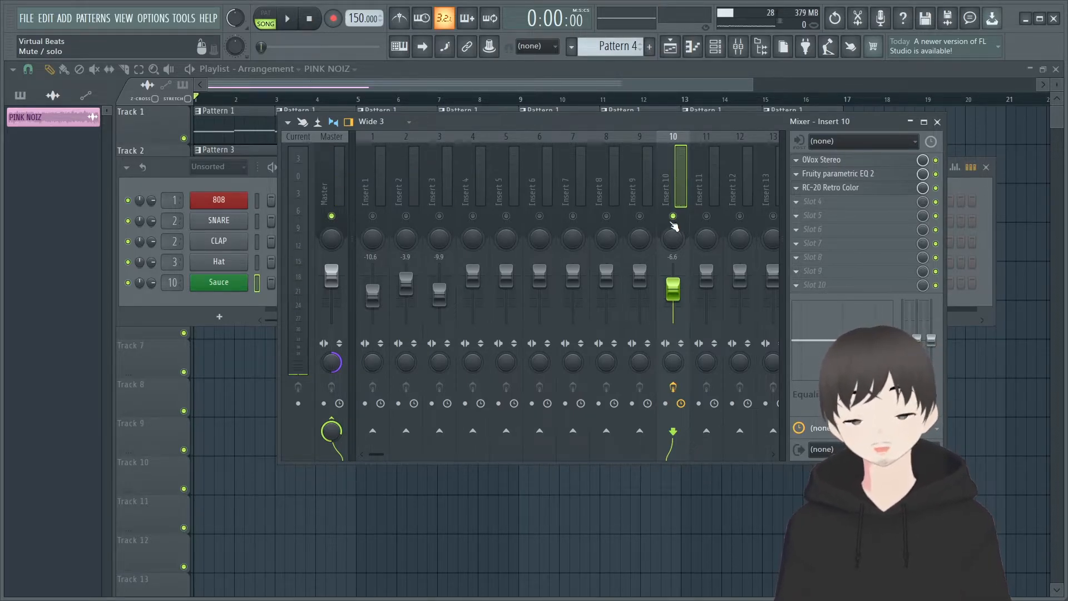
Reset the Master track's stereo separation and take Insert 10 off solo so that all mixer tracks are active
{"action": "right_click", "coordinate": [333, 363]}
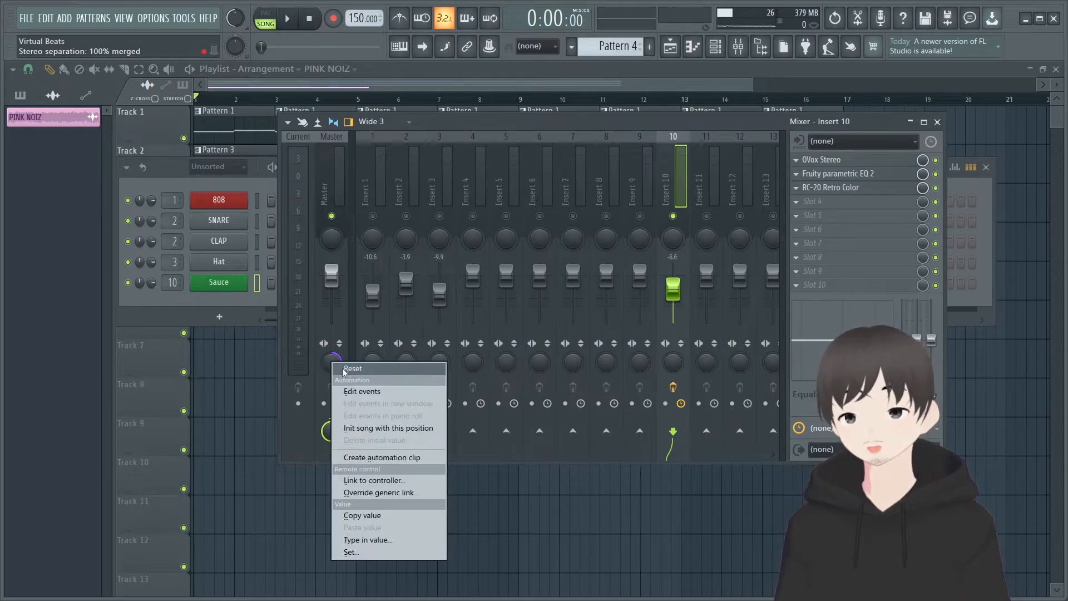
{"action": "left_click", "coordinate": [353, 368]}
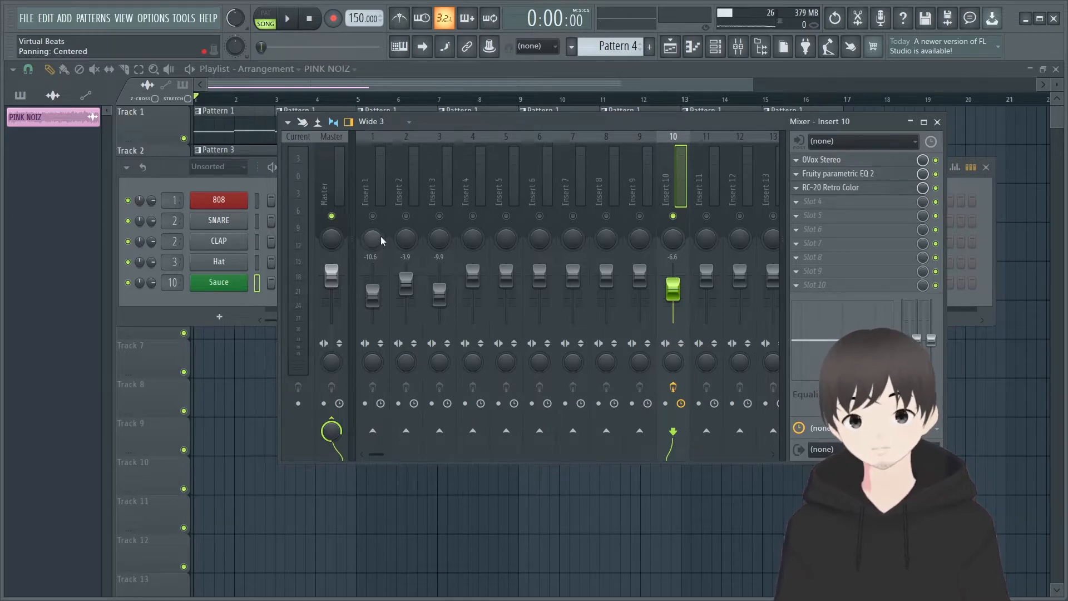
{"action": "right_click", "coordinate": [673, 218]}
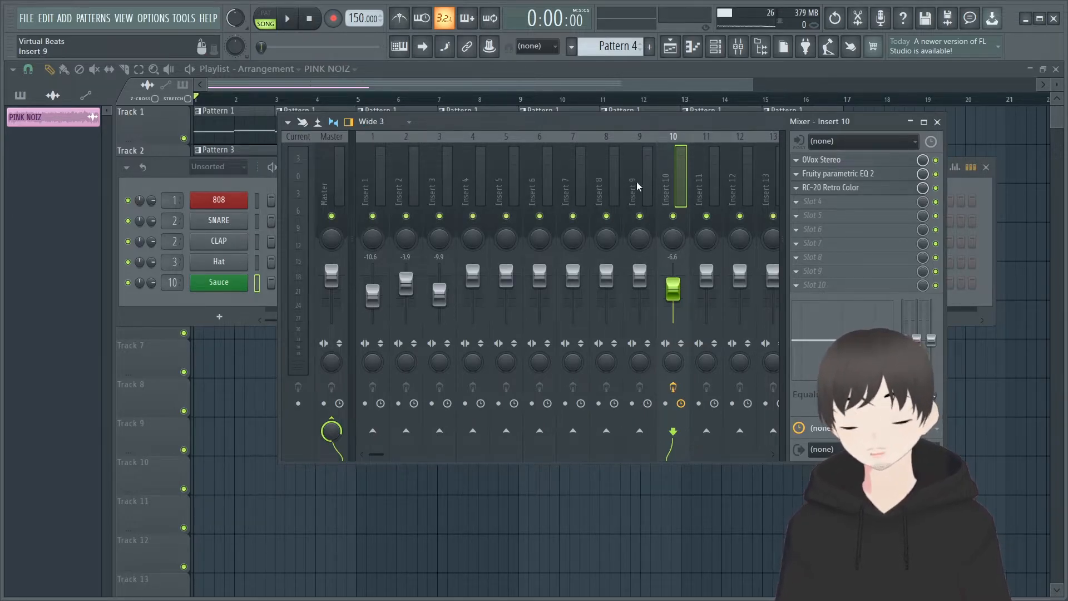
Move the mixer and channel rack clear of the playlist and remove the PINK NOIZ clip from Track 4
{"action": "left_click_drag", "start_coordinate": [475, 124], "coordinate": [517, 181]}
{"action": "left_click_drag", "start_coordinate": [349, 166], "coordinate": [375, 342]}
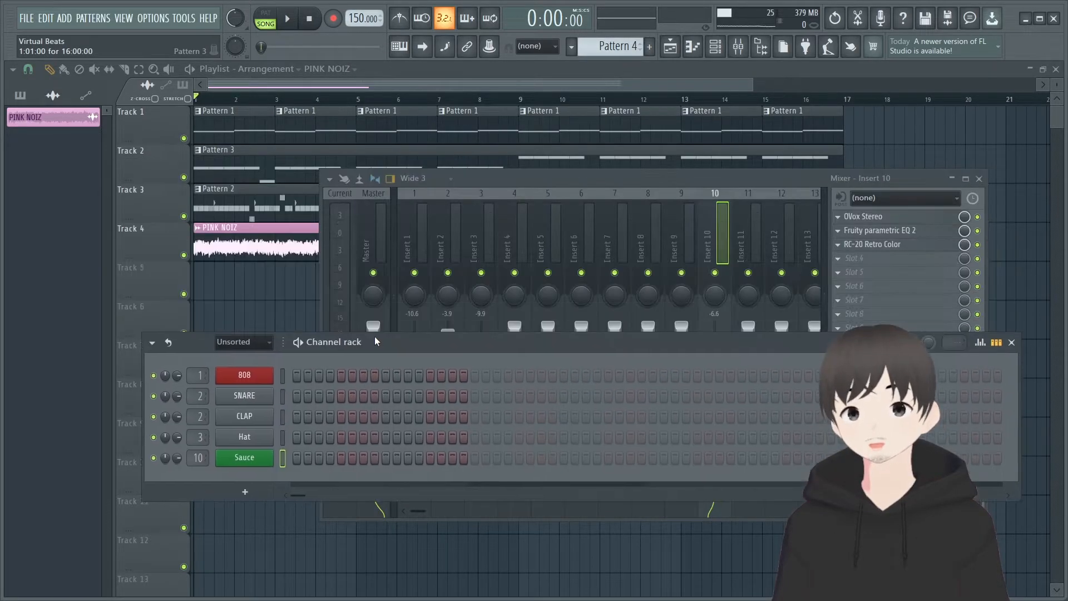
{"action": "right_click", "coordinate": [239, 252]}
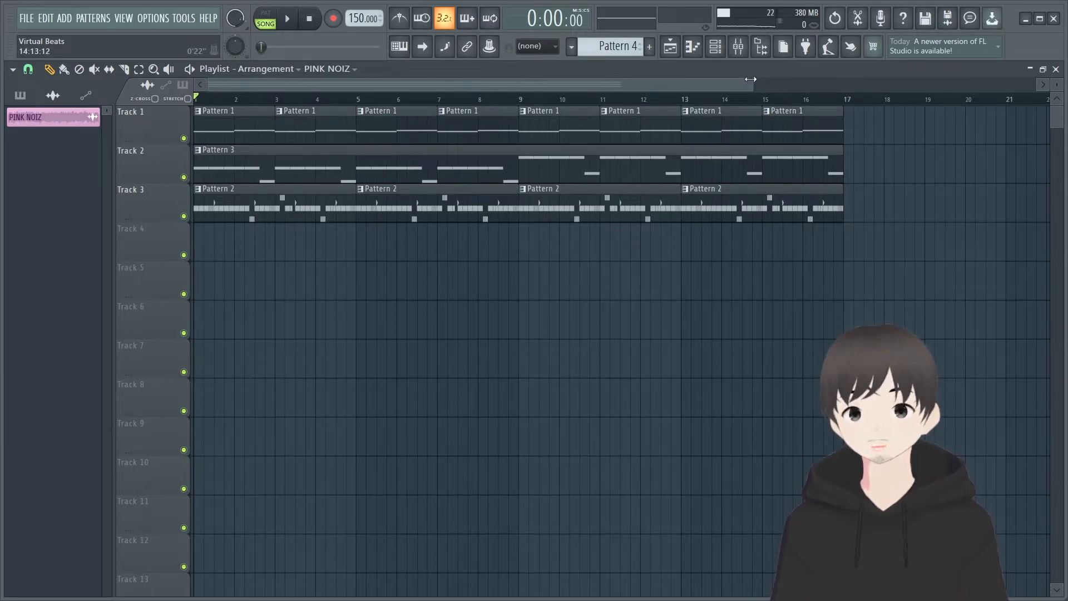
Play the arrangement without the pink noise to check the balance of the mix
{"action": "left_click_drag", "start_coordinate": [750, 78], "coordinate": [971, 96]}
{"action": "left_click", "coordinate": [735, 54]}
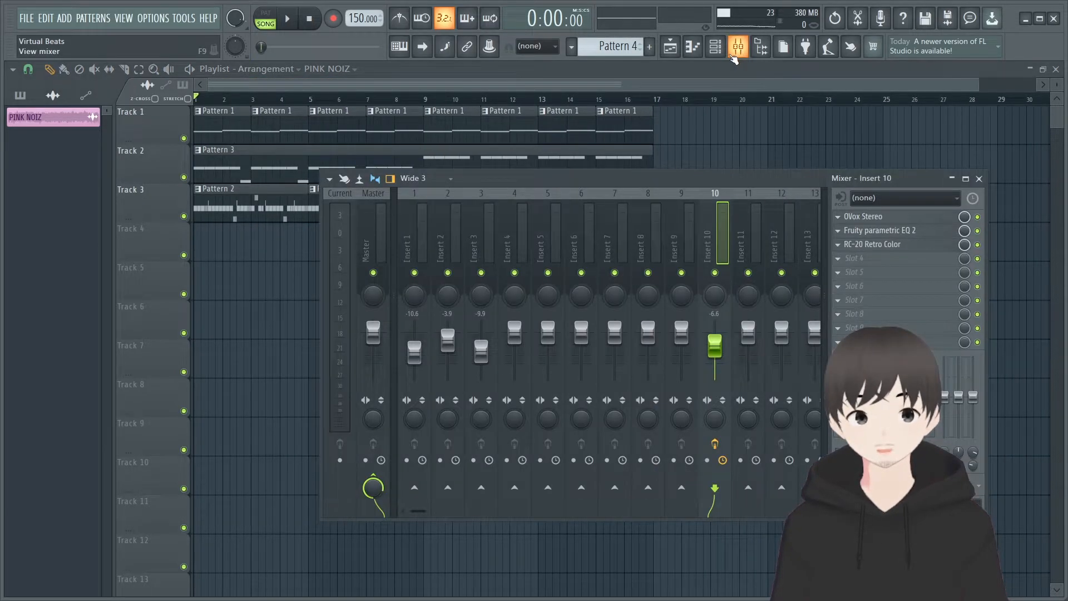
{"action": "left_click", "coordinate": [979, 179]}
{"action": "key", "text": "space"}
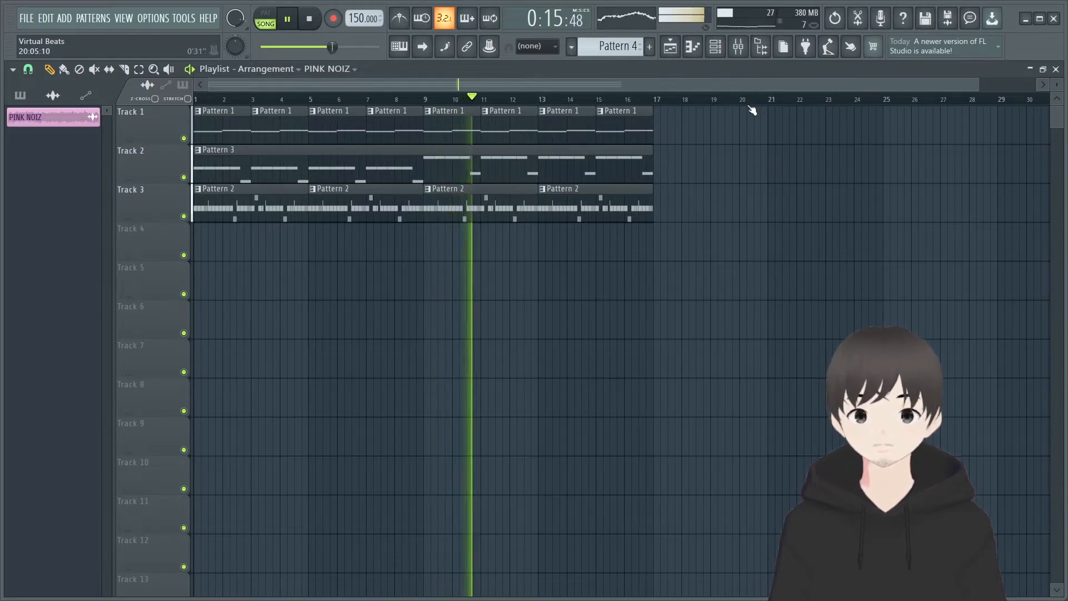
{"action": "key", "text": "space"}
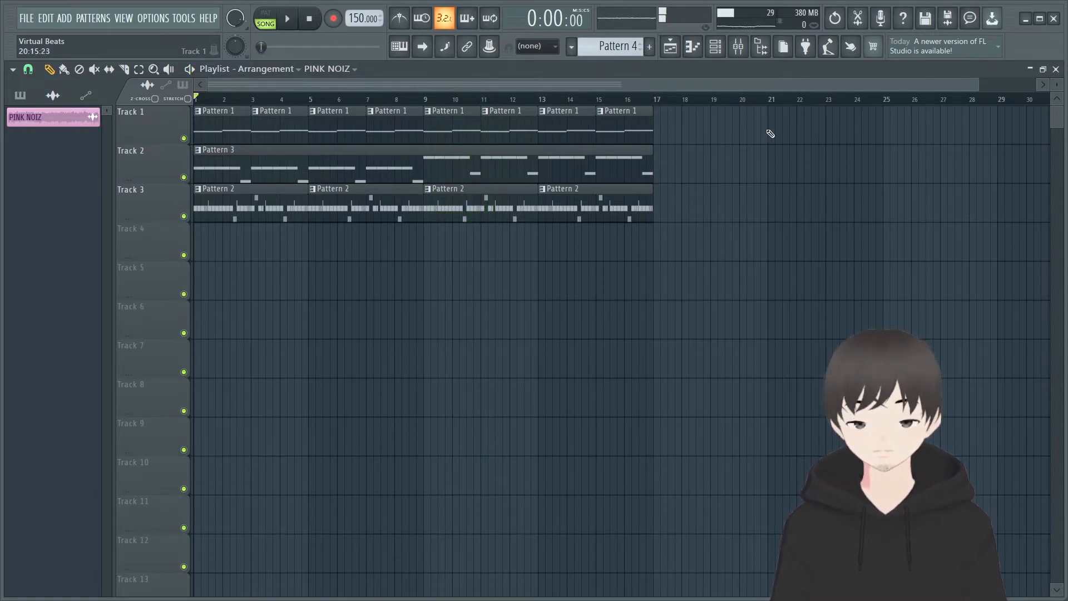
Delete the PINK NOIZ audio clip from the project's clip picker
{"action": "left_click", "coordinate": [739, 49]}
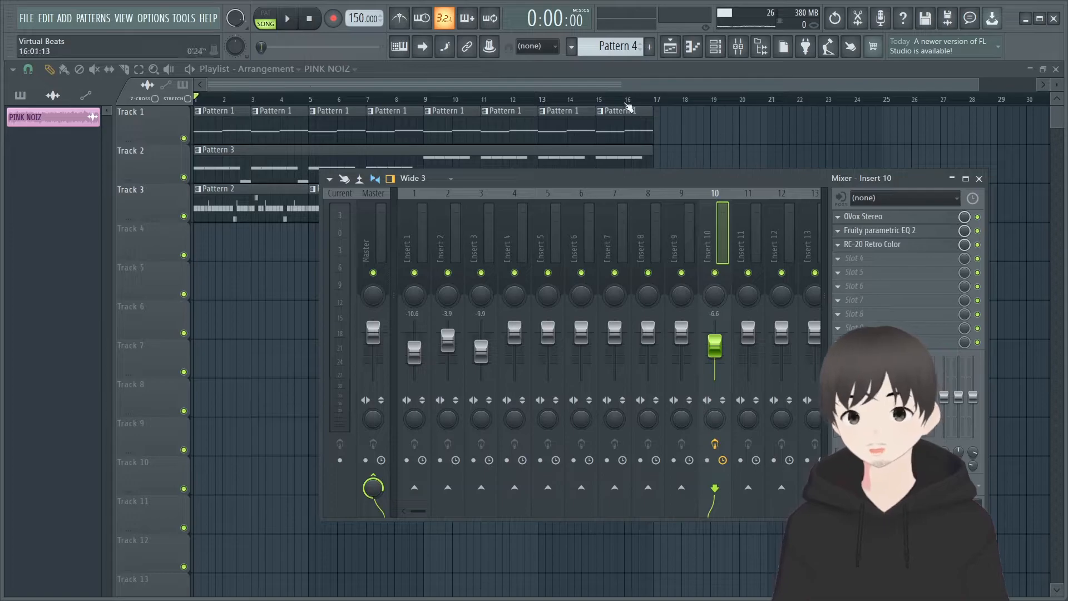
{"action": "right_click", "coordinate": [42, 115]}
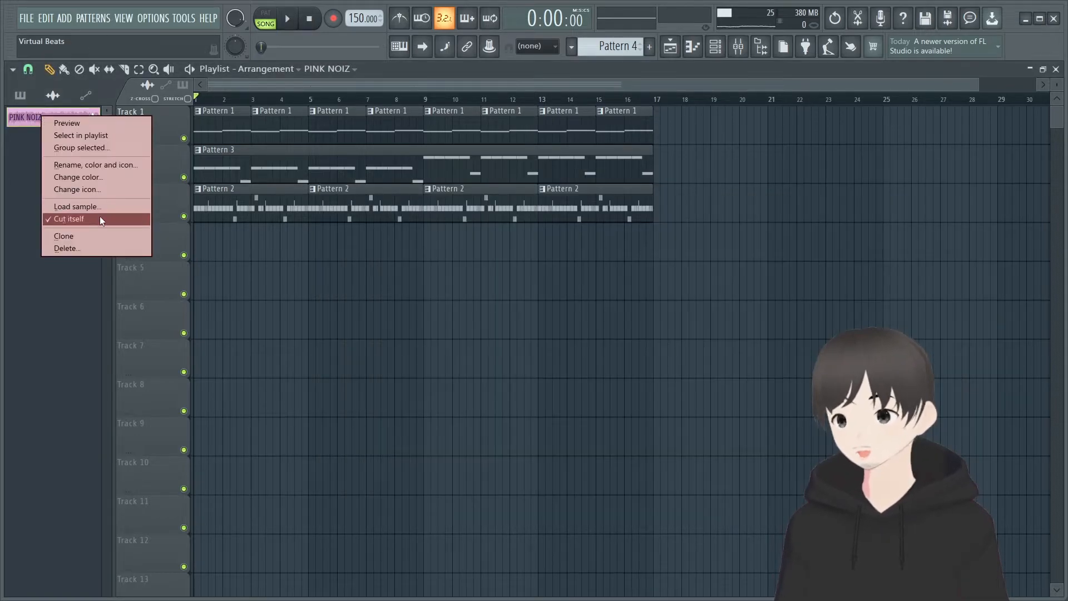
{"action": "left_click", "coordinate": [86, 244]}
{"action": "left_click", "coordinate": [601, 341]}
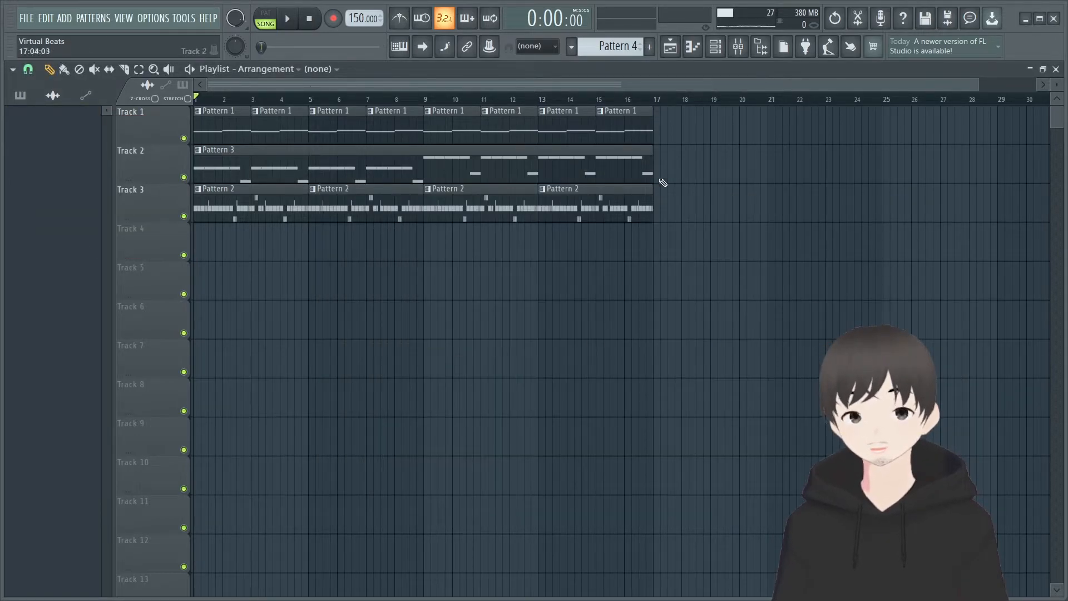
Listen to the mix again and lower the Insert 10 fader to -8.2 dB during playback
{"action": "left_click", "coordinate": [738, 53]}
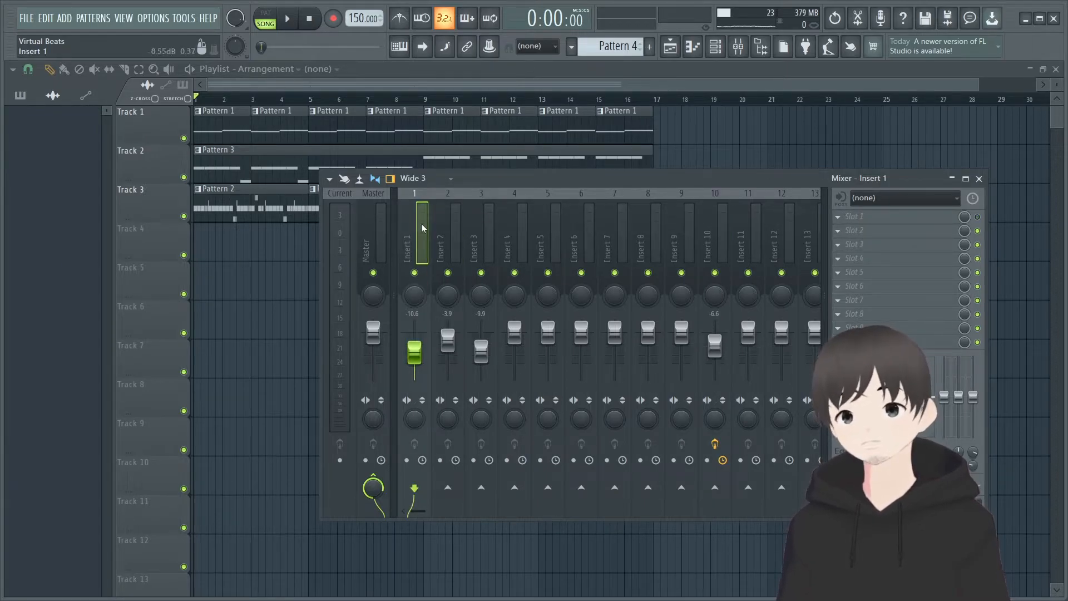
{"action": "key", "text": "space"}
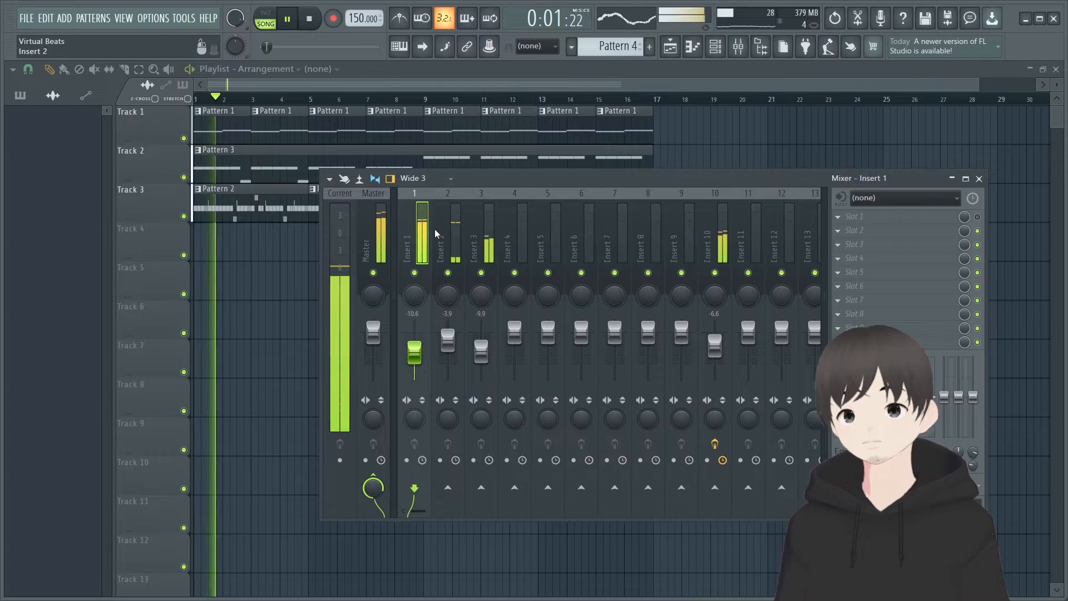
{"action": "key", "text": "space"}
{"action": "left_click", "coordinate": [714, 227]}
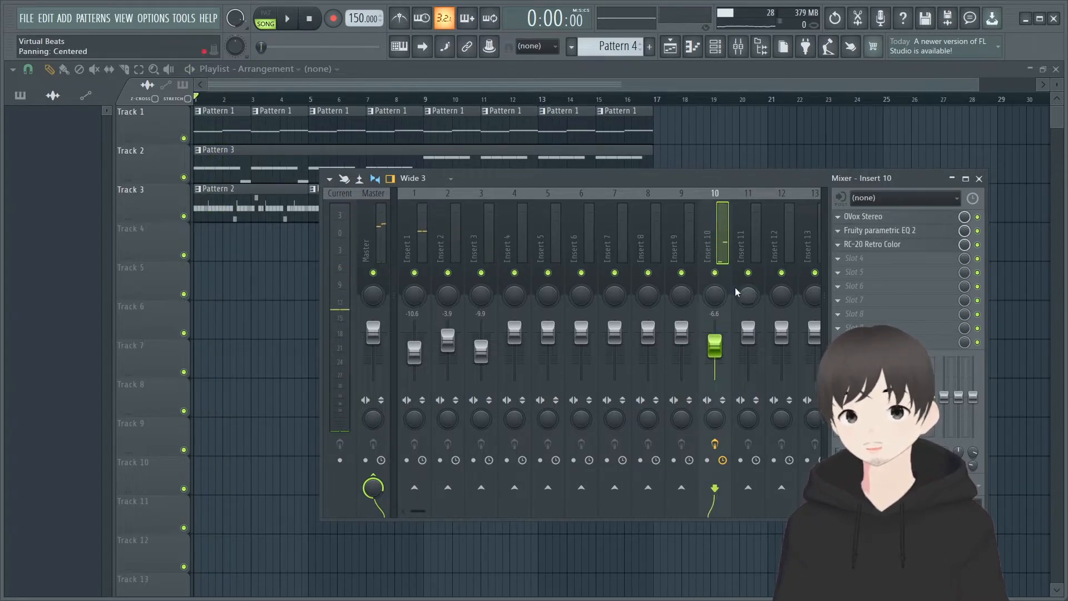
{"action": "key", "text": "space"}
{"action": "left_click_drag", "start_coordinate": [718, 345], "coordinate": [719, 350]}
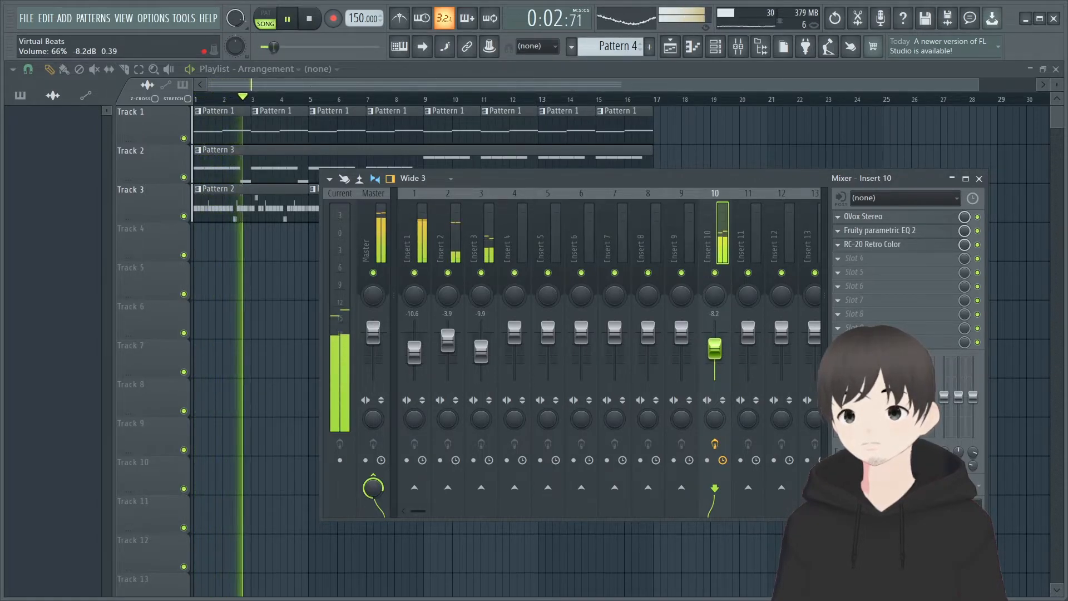
Lower the Insert 10 fader to -8.9 dB during playback and stop the song
{"action": "left_click_drag", "start_coordinate": [715, 349], "coordinate": [715, 350]}
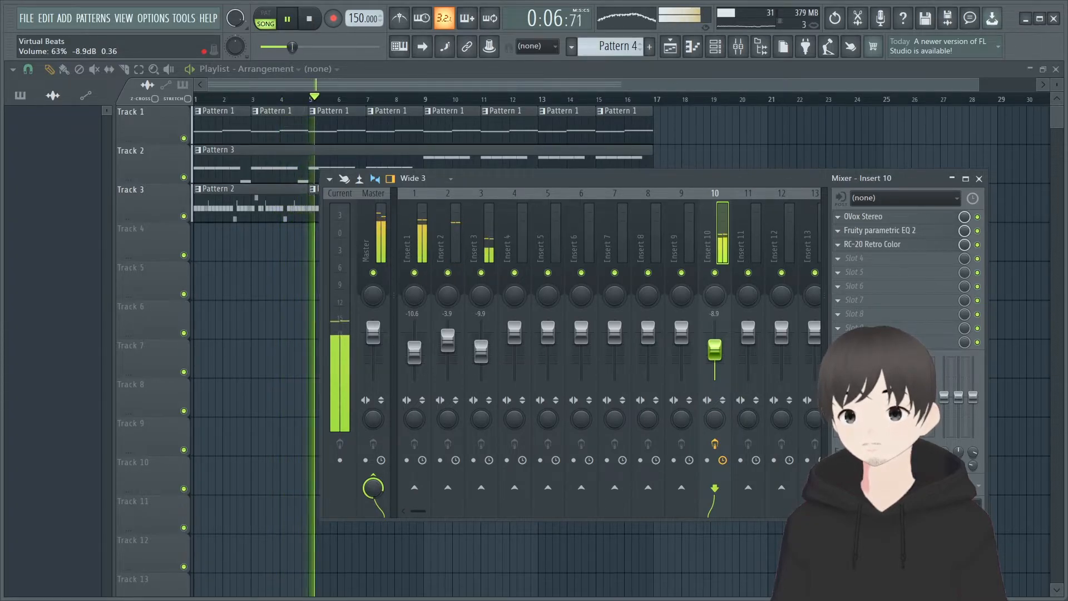
{"action": "key", "text": "space"}
Raise the Insert 3 fader to -9.6 dB during playback and pan that track 6% right
{"action": "left_click", "coordinate": [481, 245]}
{"action": "key", "text": "space"}
{"action": "left_click_drag", "start_coordinate": [485, 356], "coordinate": [485, 354]}
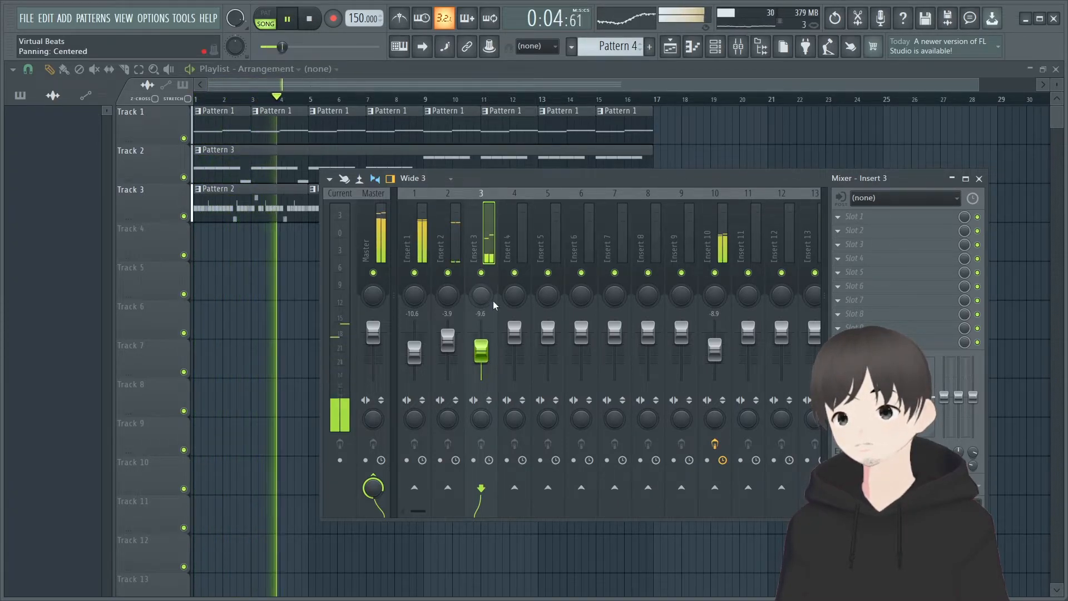
{"action": "left_click_drag", "start_coordinate": [481, 295], "coordinate": [481, 293]}
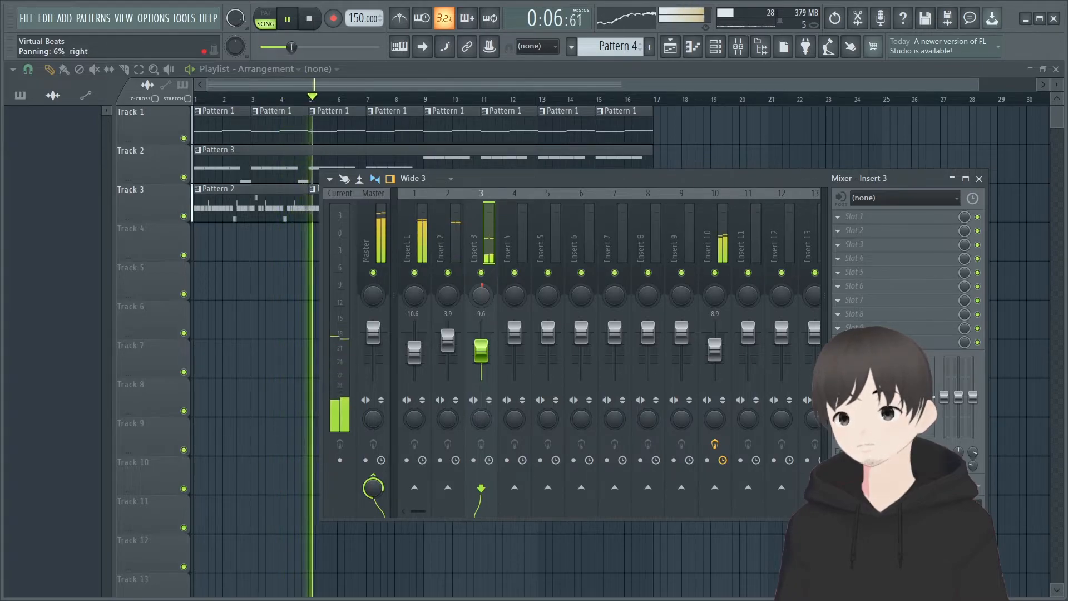
Check Insert 2 and raise the Insert 1 fader to -9.8 dB while the song plays
{"action": "left_click", "coordinate": [456, 247]}
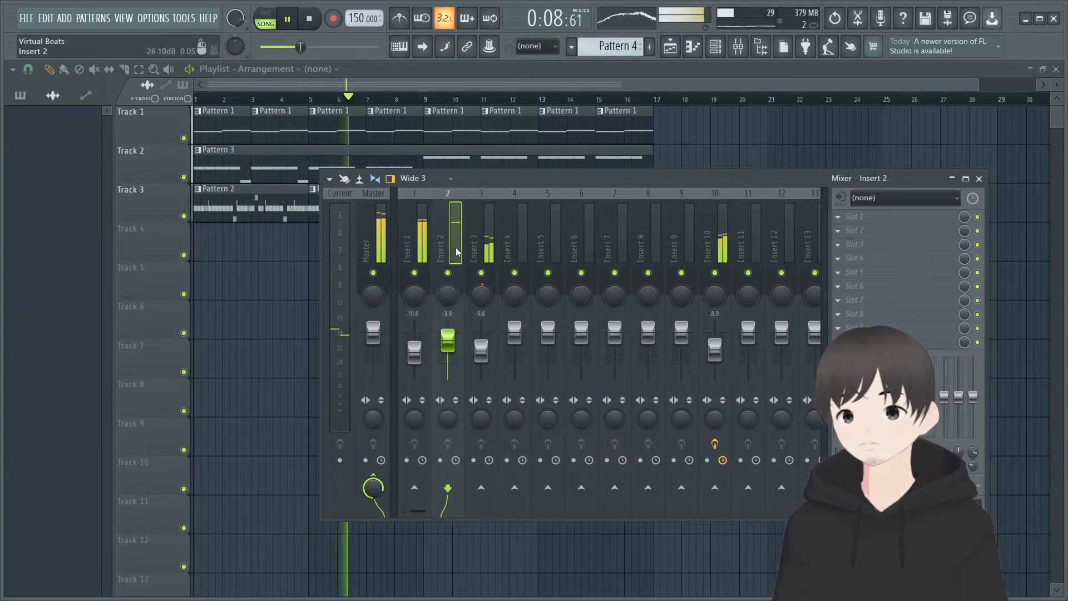
{"action": "left_click", "coordinate": [421, 254]}
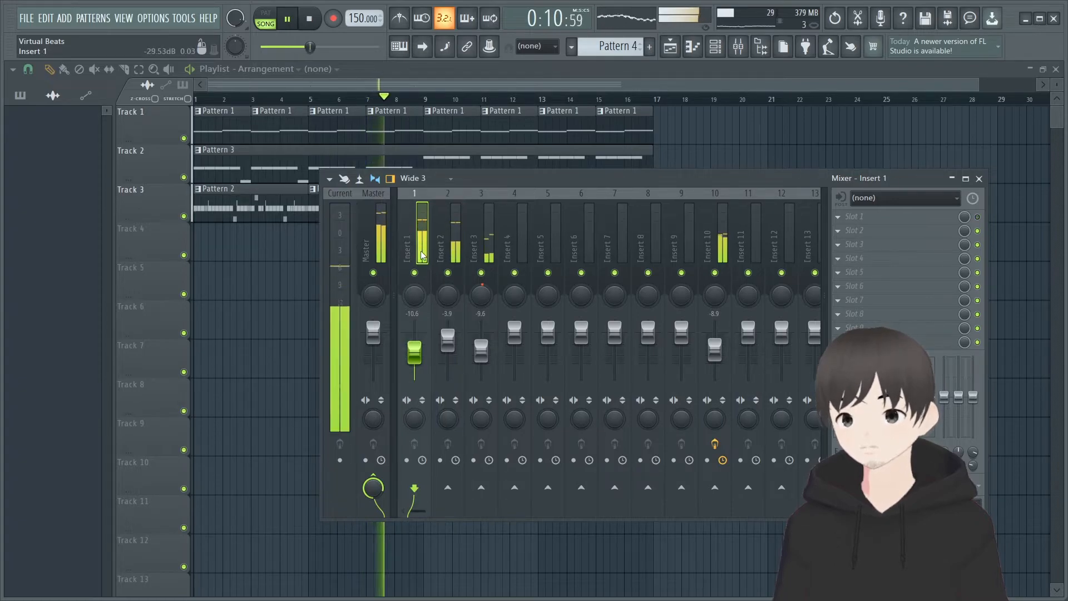
{"action": "left_click_drag", "start_coordinate": [414, 353], "coordinate": [413, 350]}
Compare the playing levels of Insert 1, Insert 2 and Insert 10 in the mixer and stop playback
{"action": "left_click", "coordinate": [446, 226]}
{"action": "left_click", "coordinate": [427, 232]}
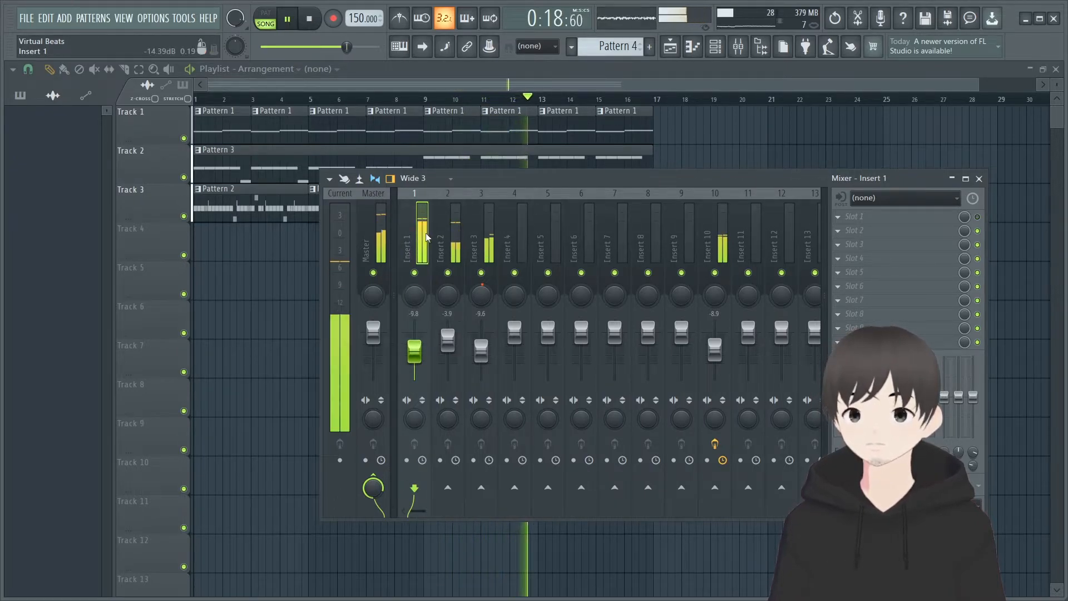
{"action": "left_click", "coordinate": [454, 238]}
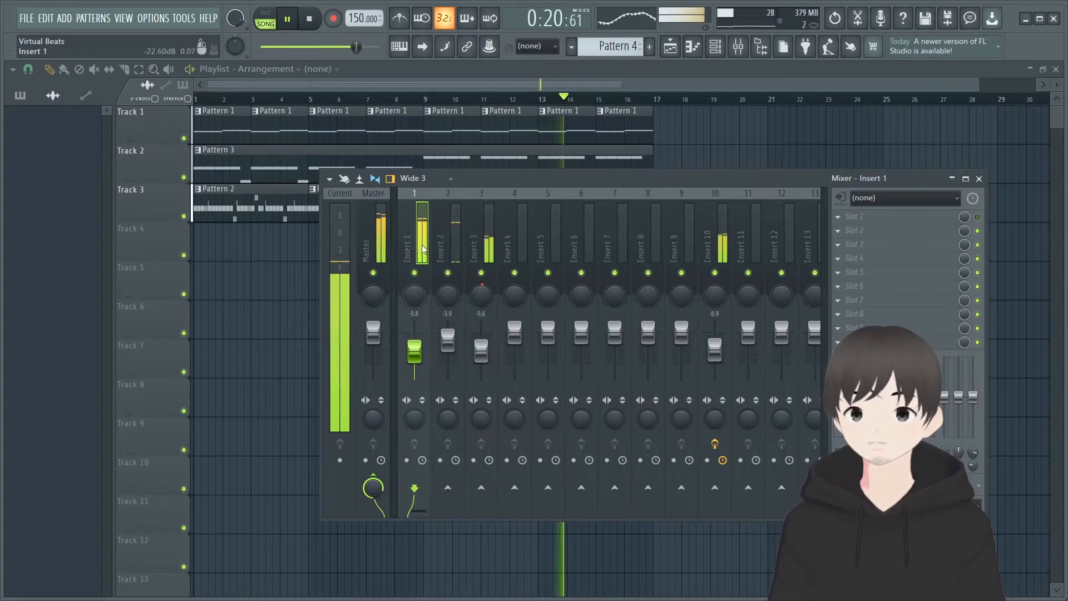
{"action": "left_click", "coordinate": [717, 232]}
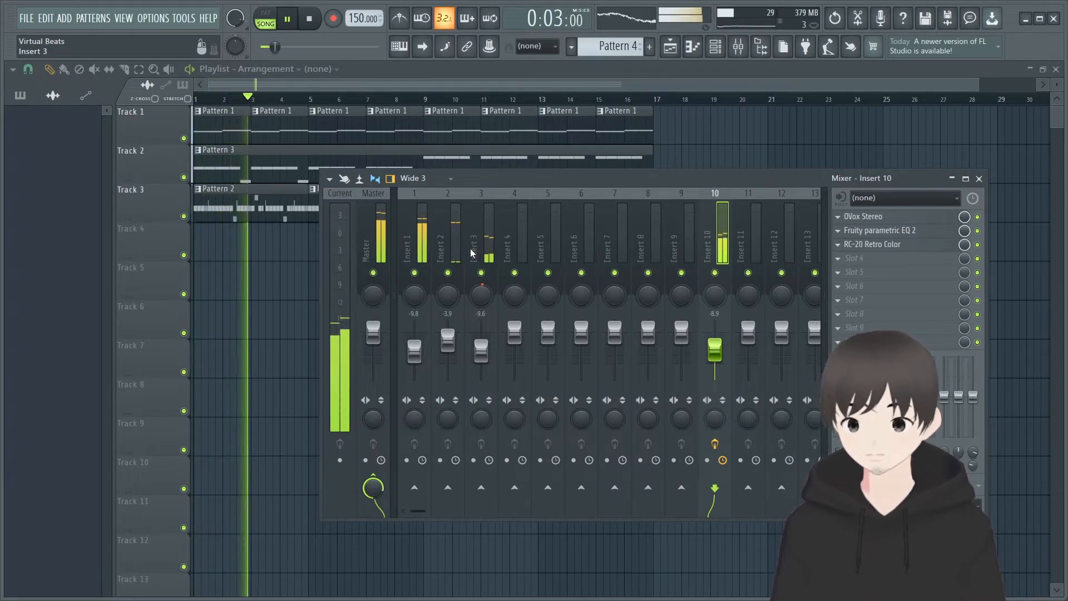
{"action": "key", "text": "space"}
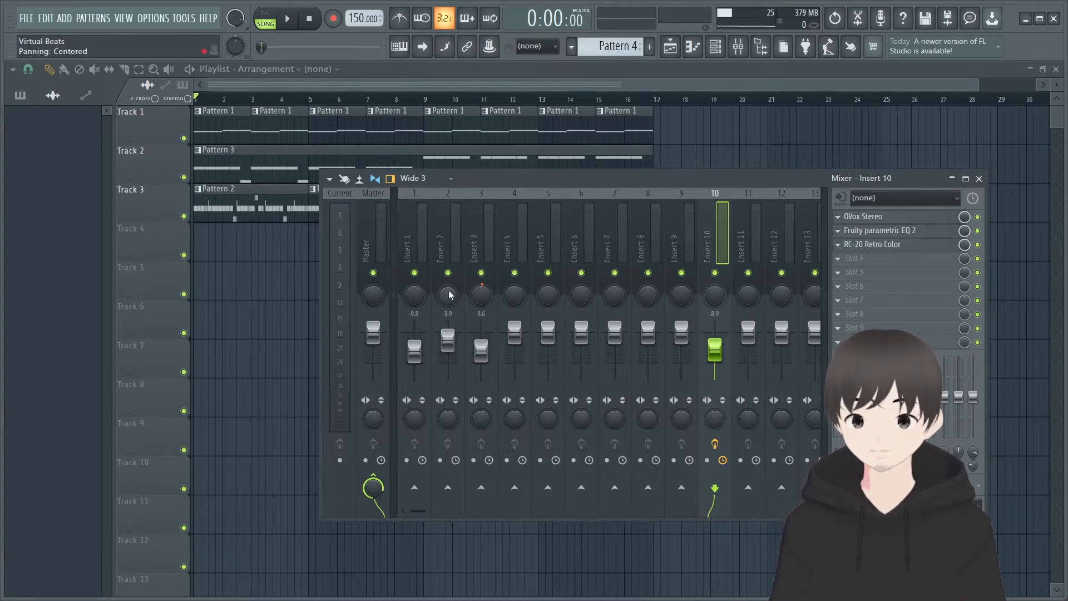
Solo Insert 1, Insert 2 and Insert 3 one at a time and check each track's level during playback
{"action": "left_click", "coordinate": [427, 229]}
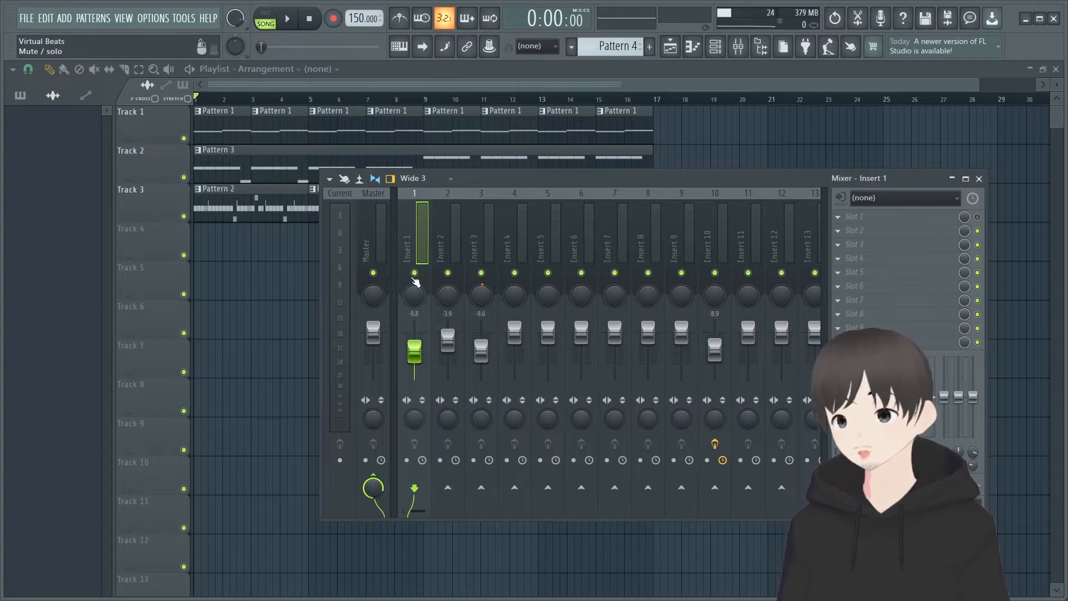
{"action": "key", "text": "space"}
{"action": "key", "text": "space"}
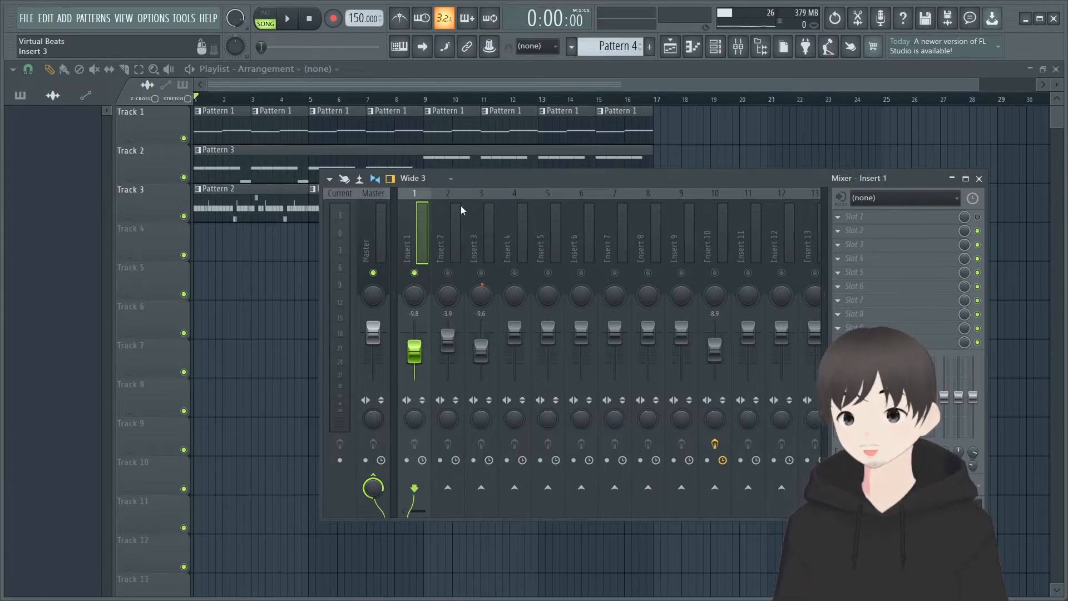
{"action": "right_click", "coordinate": [415, 274]}
{"action": "right_click", "coordinate": [416, 277]}
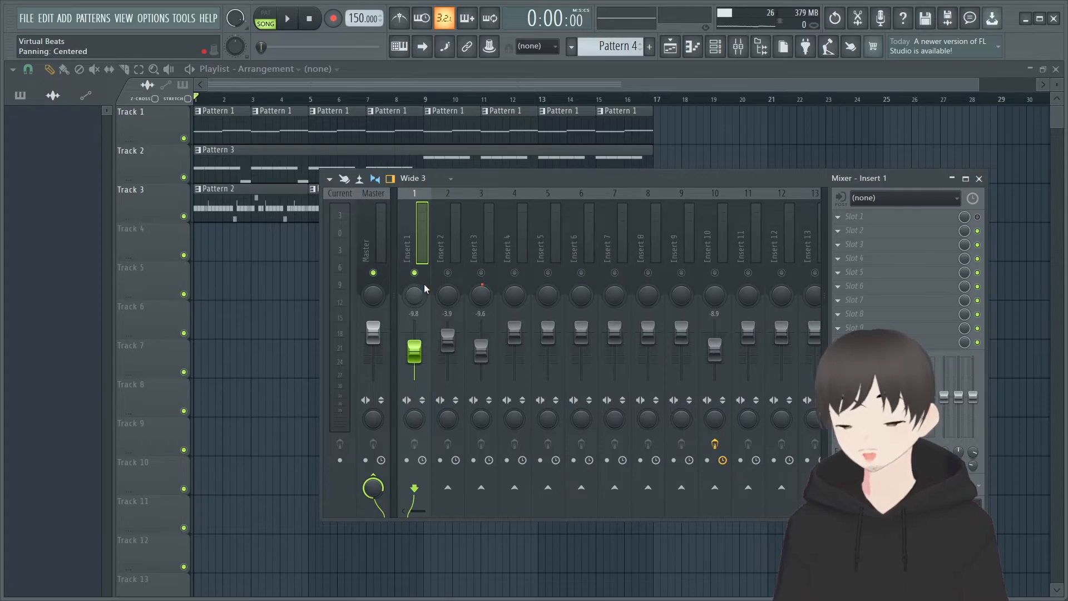
{"action": "key", "text": "space"}
{"action": "key", "text": "space"}
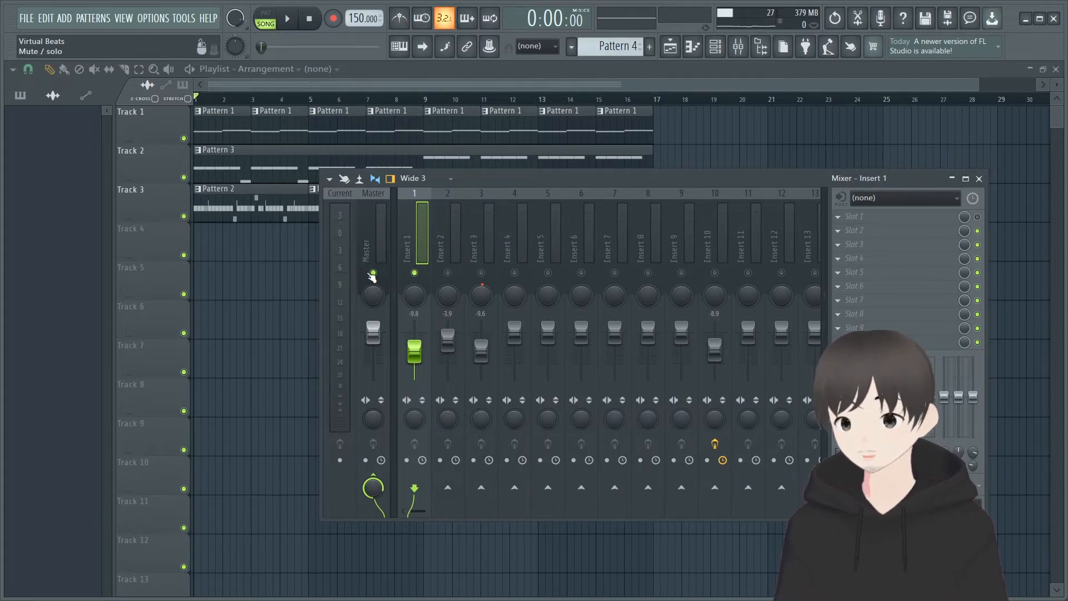
{"action": "key", "text": "space"}
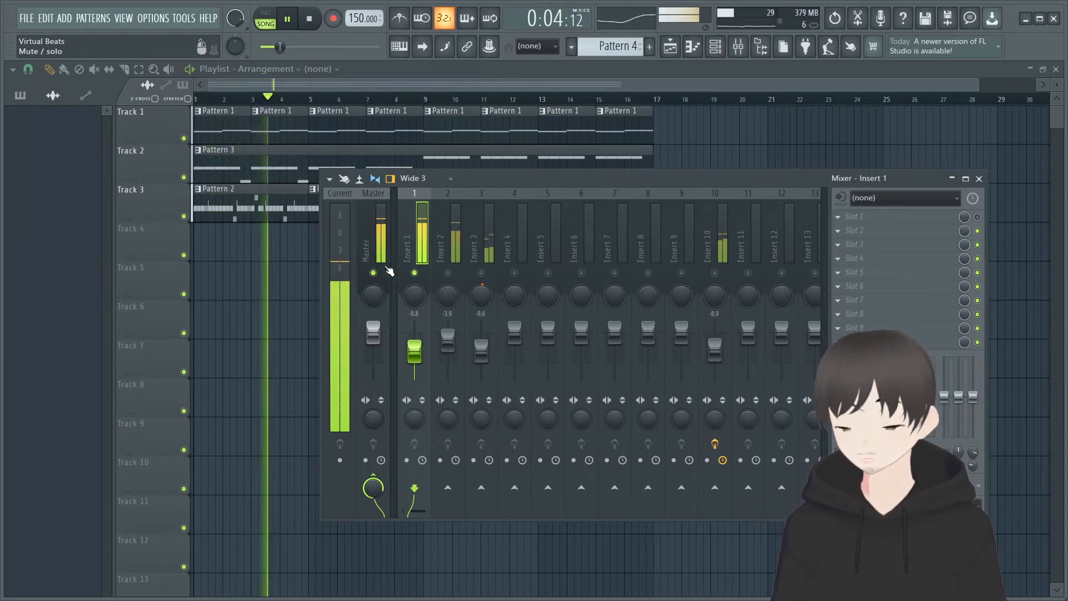
{"action": "left_click", "coordinate": [448, 242]}
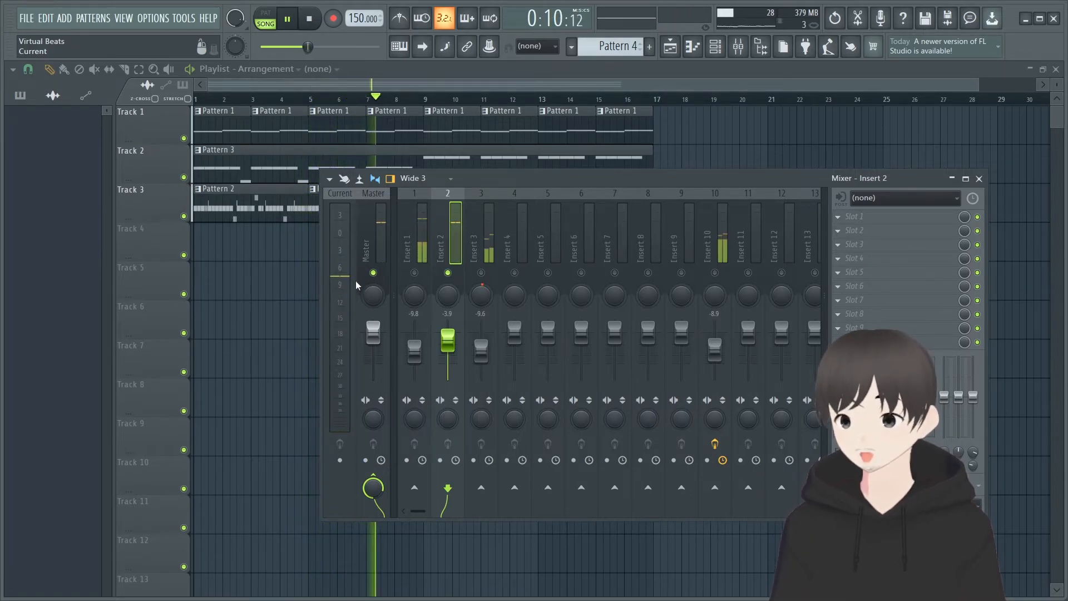
{"action": "left_click", "coordinate": [483, 281]}
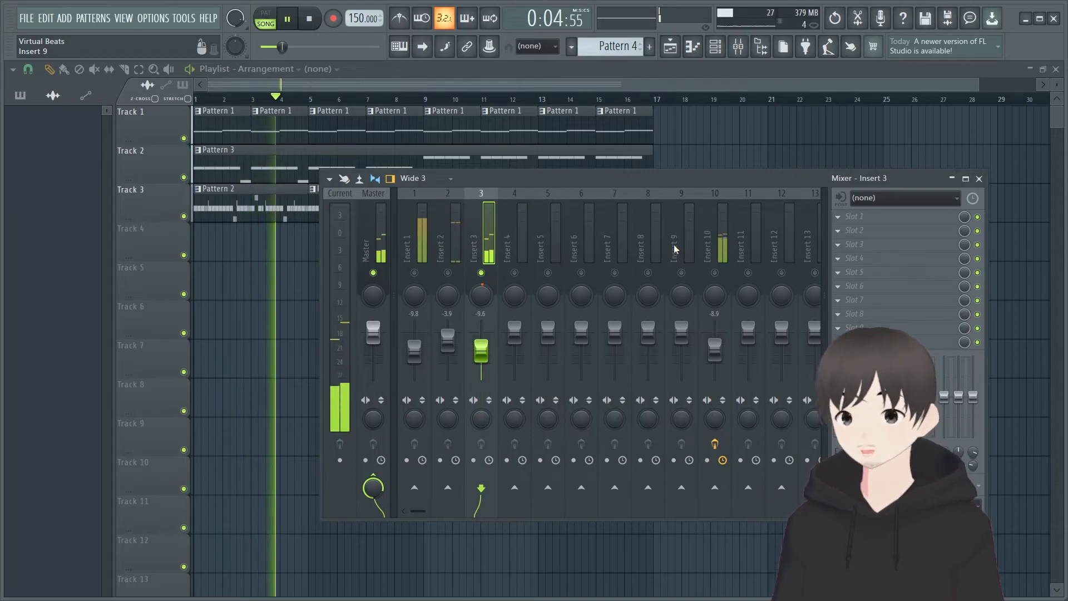
Lower the soloed Insert 10 fader to -9.1 dB and replay the full mix with all tracks enabled
{"action": "left_click", "coordinate": [717, 248]}
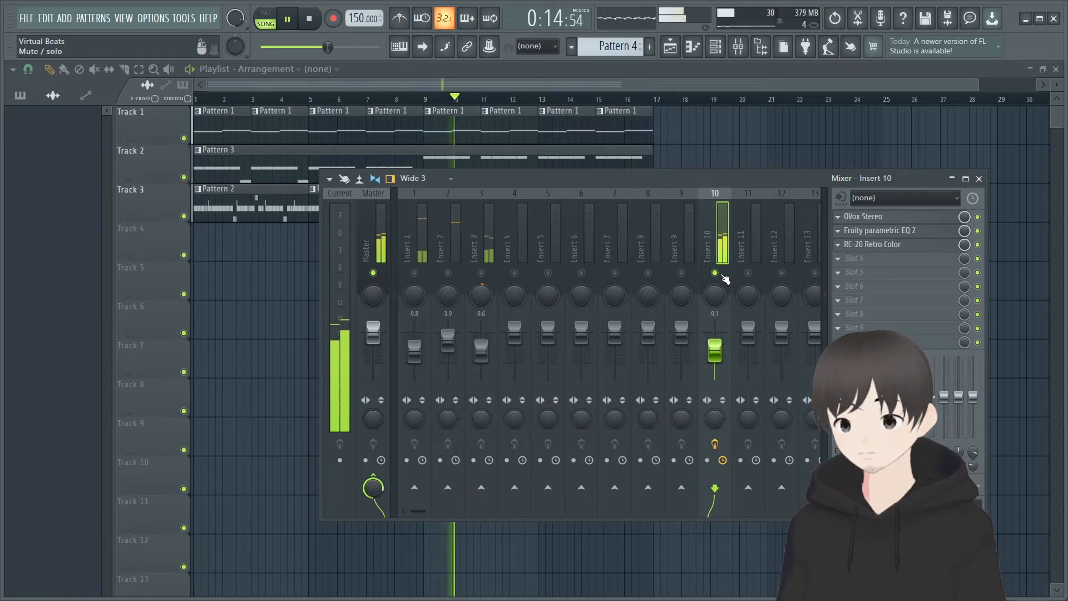
{"action": "key", "text": "space"}
{"action": "right_click", "coordinate": [721, 274]}
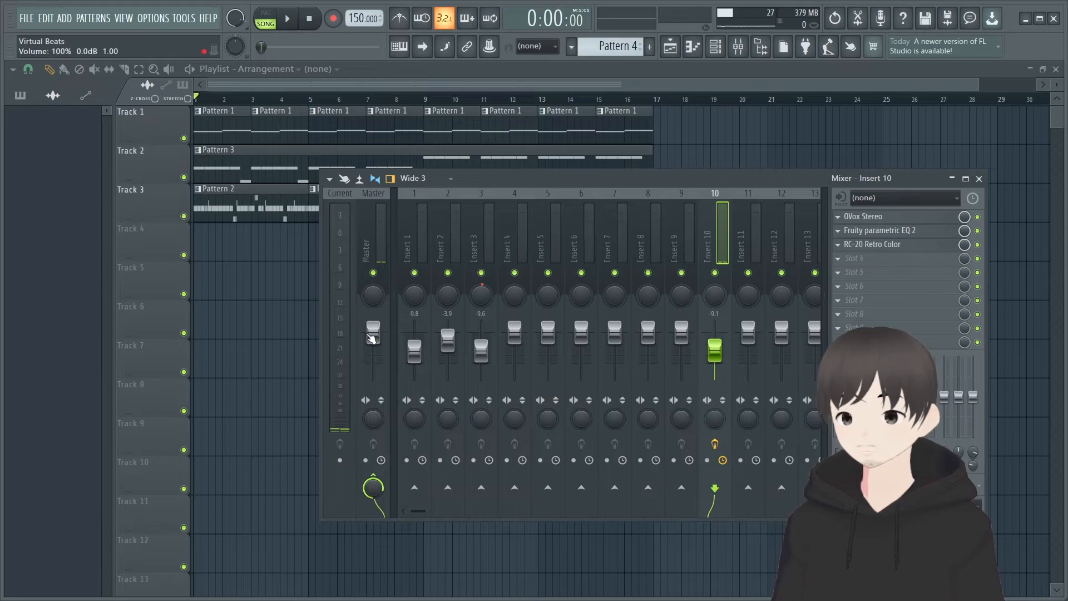
{"action": "key", "text": "space"}
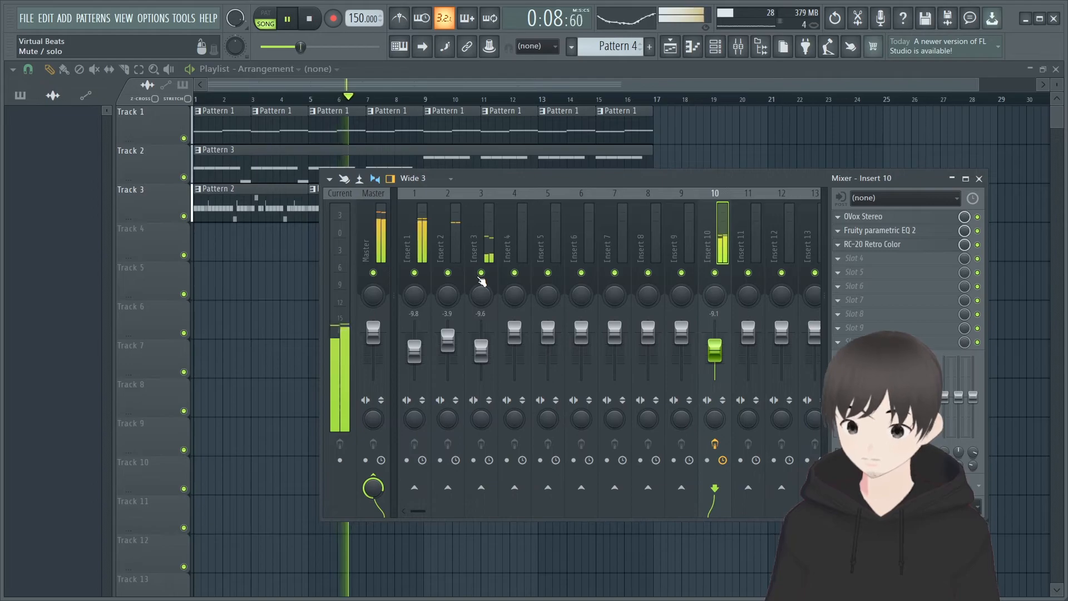
{"action": "key", "text": "space"}
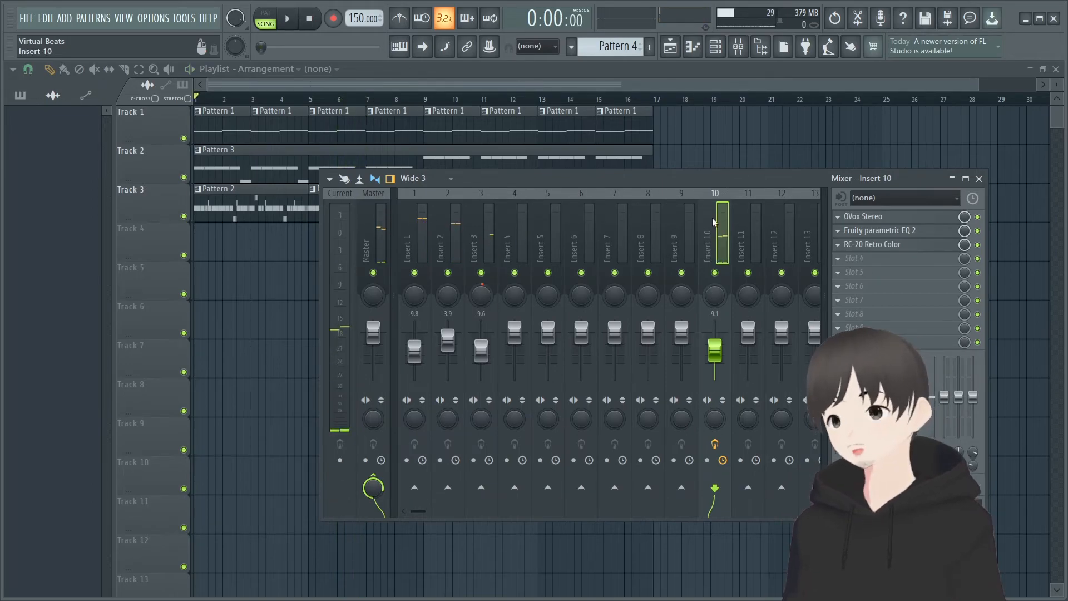